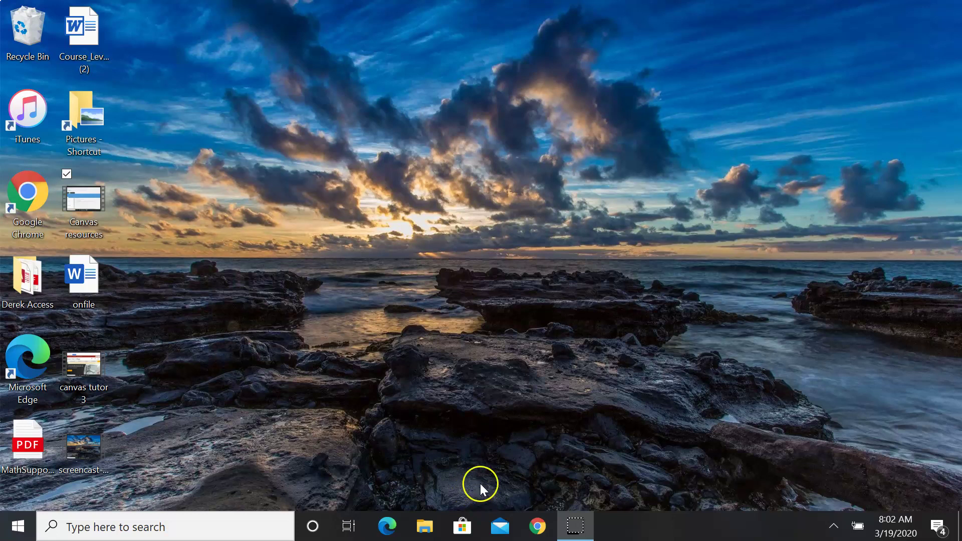
- Open Chrome and sign in to My Portal as an employee, starting from the Fresno City College Faculty & Staff page
left_click(537, 525)
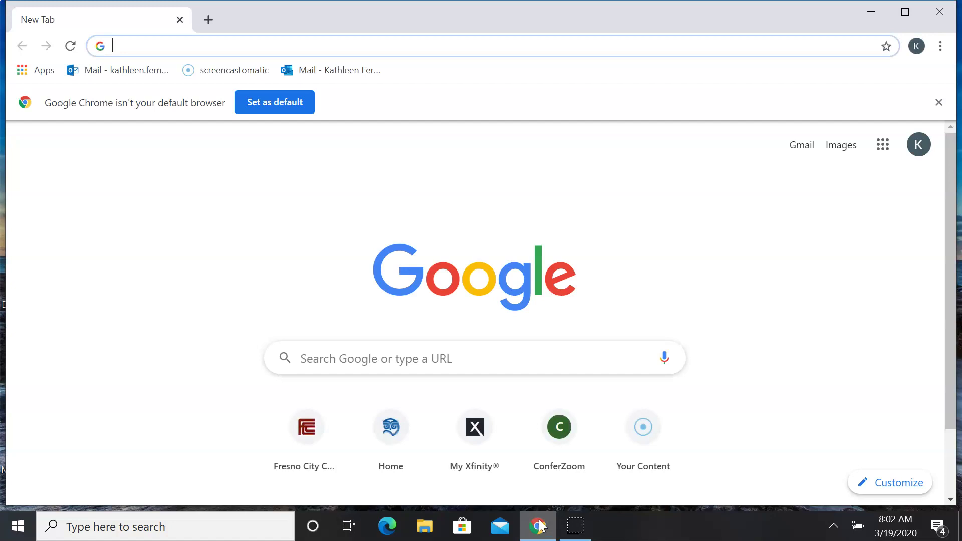
left_click(307, 437)
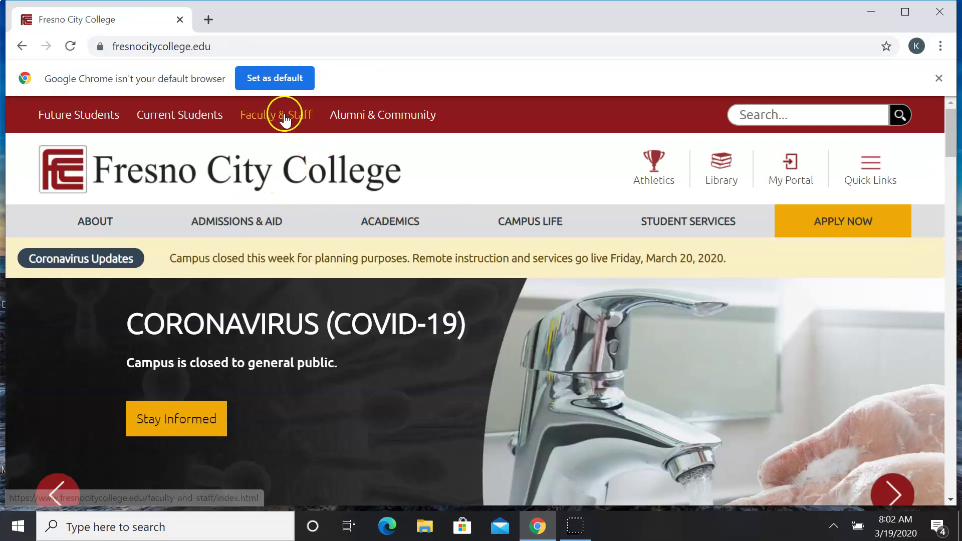
left_click(283, 116)
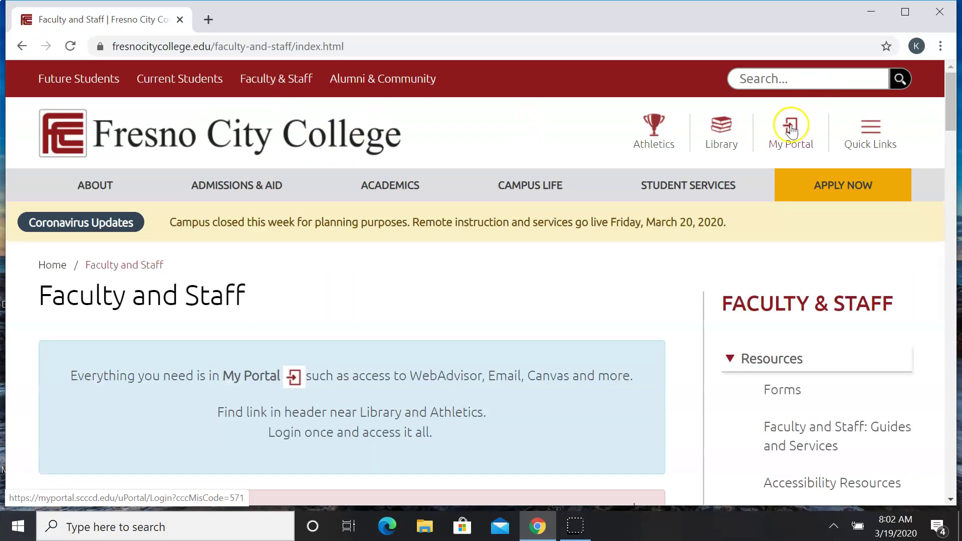
left_click(791, 129)
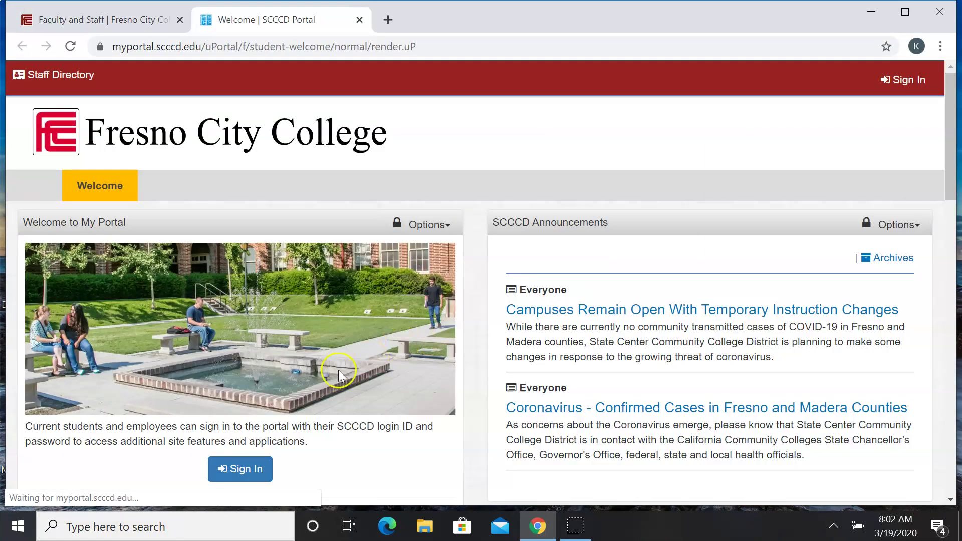
left_click(234, 471)
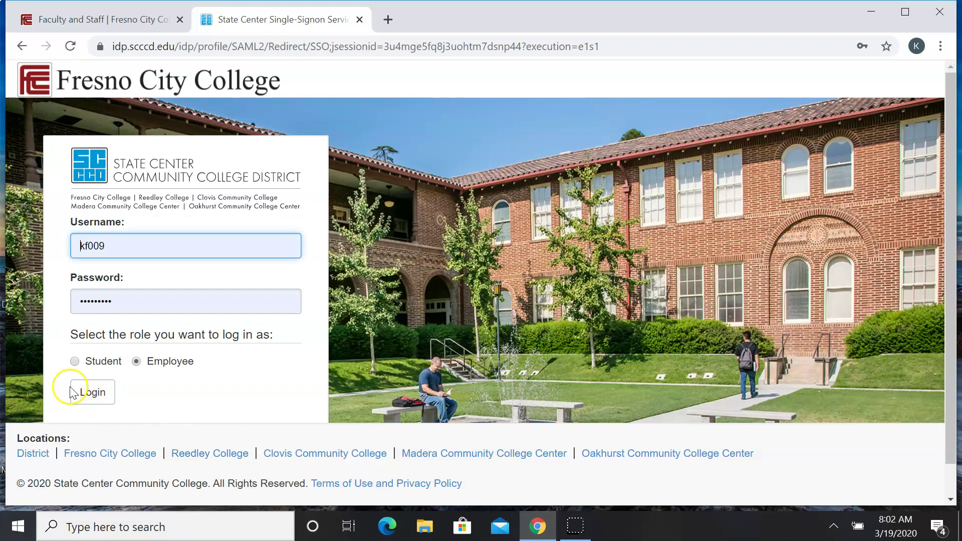
left_click(73, 392)
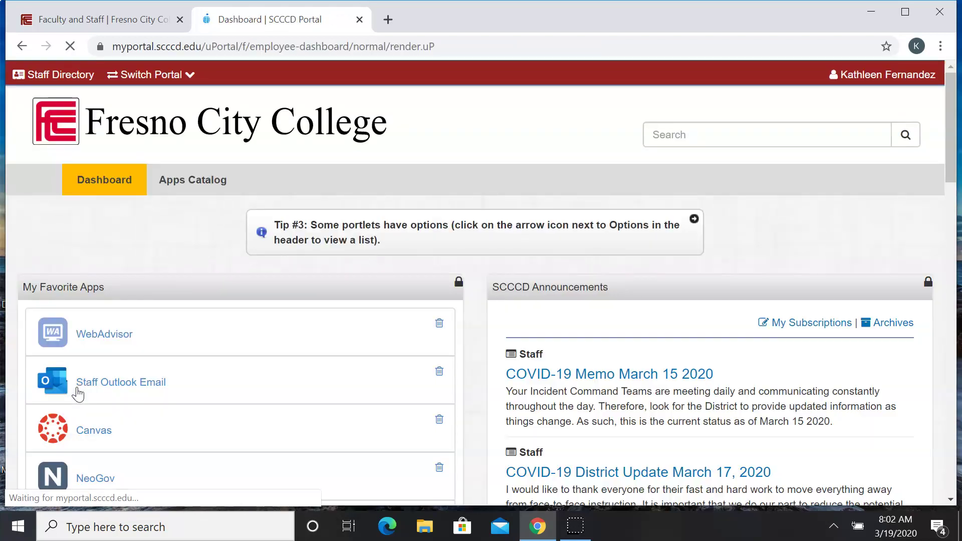
- Launch Canvas from the portal's favorite apps and open the online crim 20 sp20 course
left_click(90, 430)
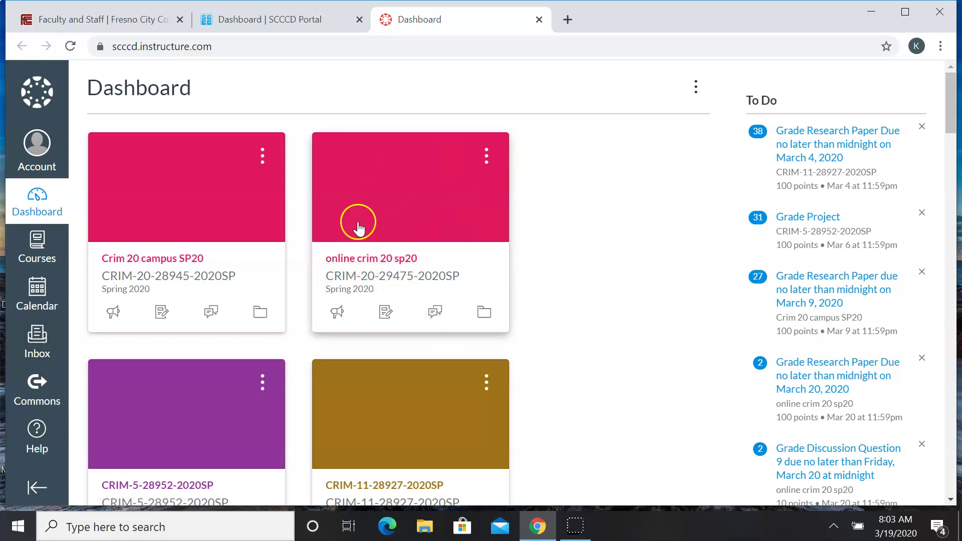
left_click(350, 267)
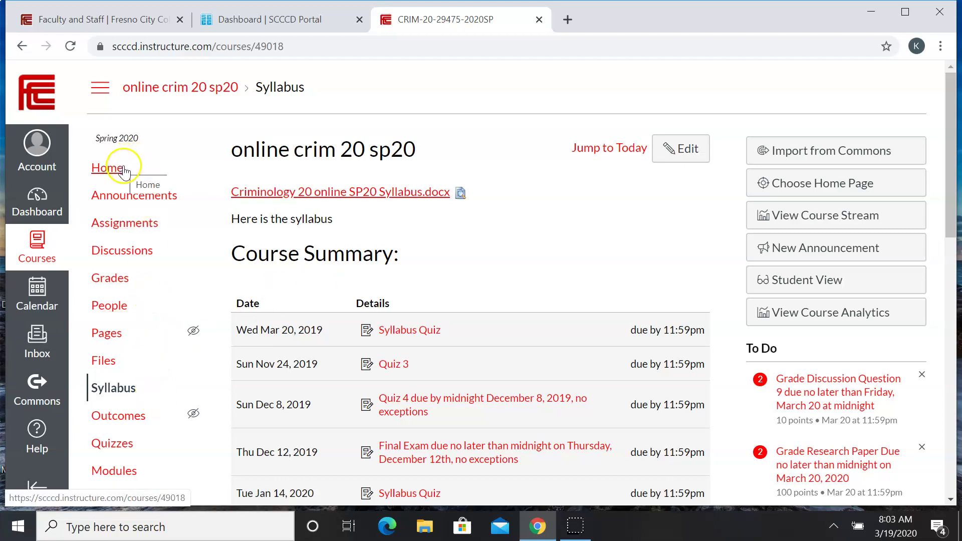
- Review the course's announcements and look through its full assignments list, including the imported assignments
left_click(149, 200)
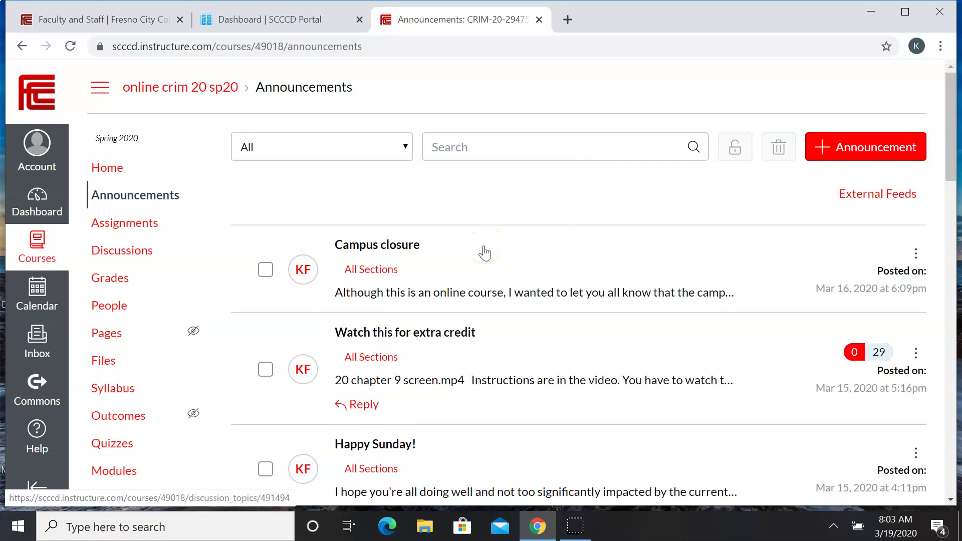
left_click(109, 230)
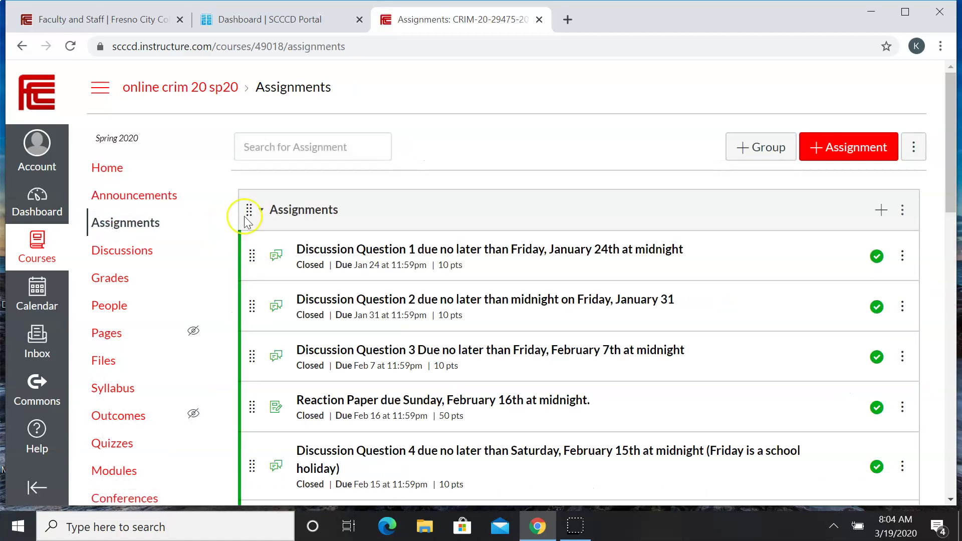
left_click(343, 259)
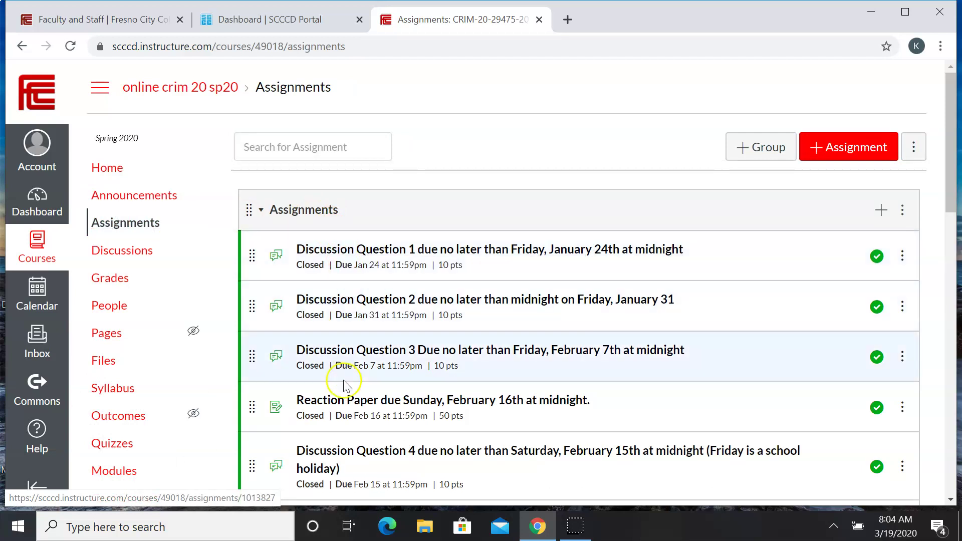
left_click(853, 458)
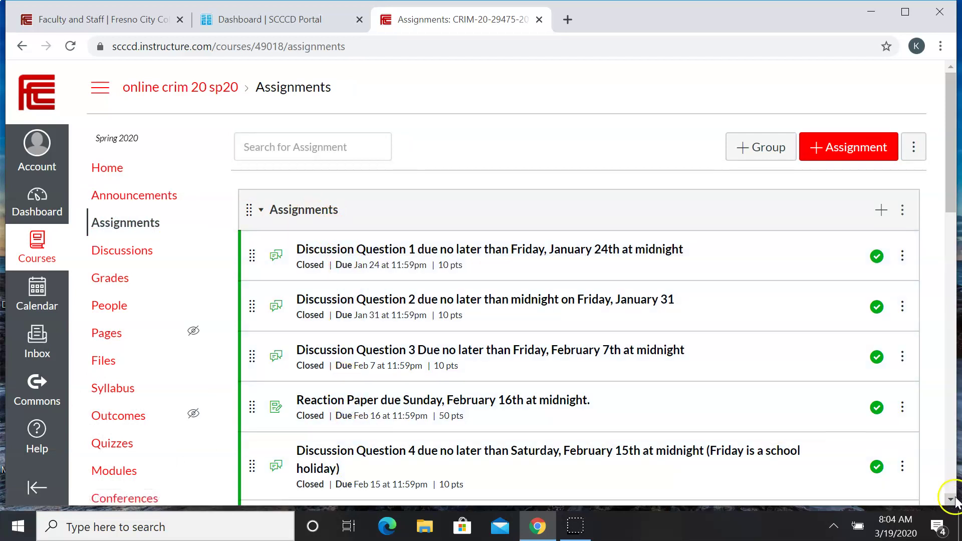
left_click_drag(954, 498, 954, 498)
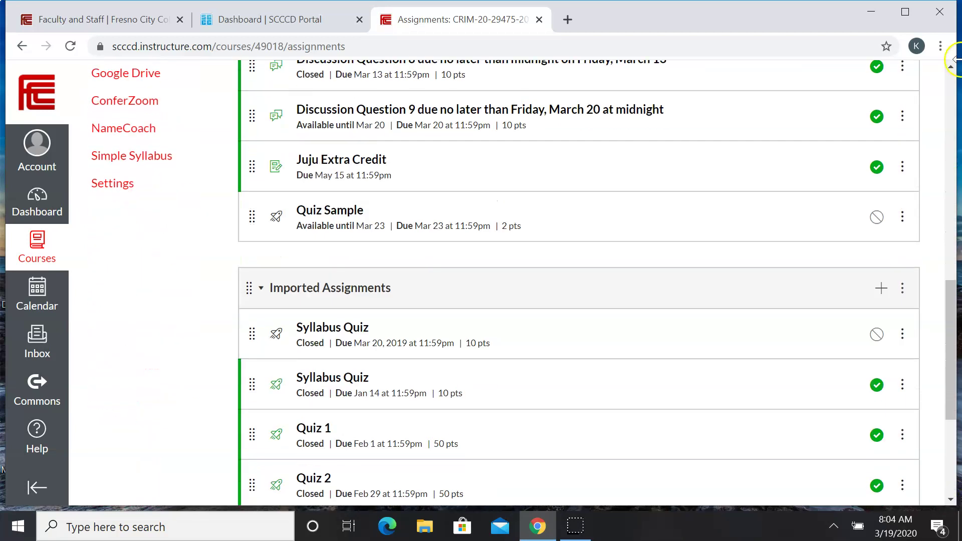
left_click_drag(949, 68, 949, 68)
- Open the course's Discussions page and look over the pinned and regular discussions
left_click(143, 264)
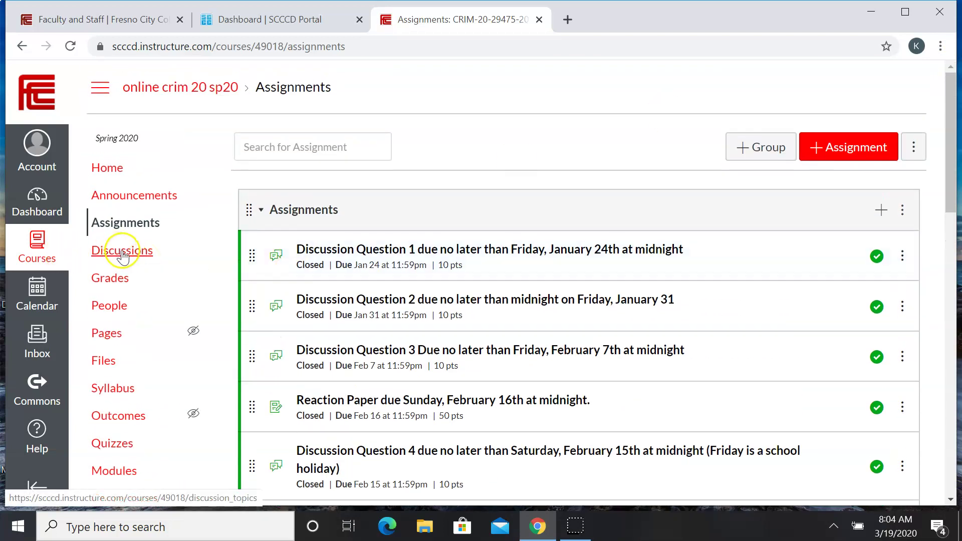
left_click(123, 253)
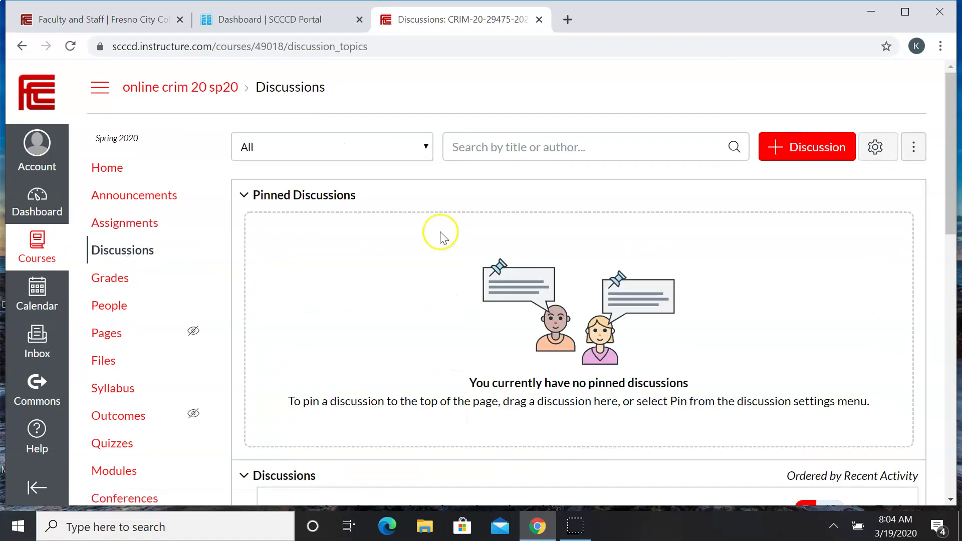
scroll(684, 248, "down", 3)
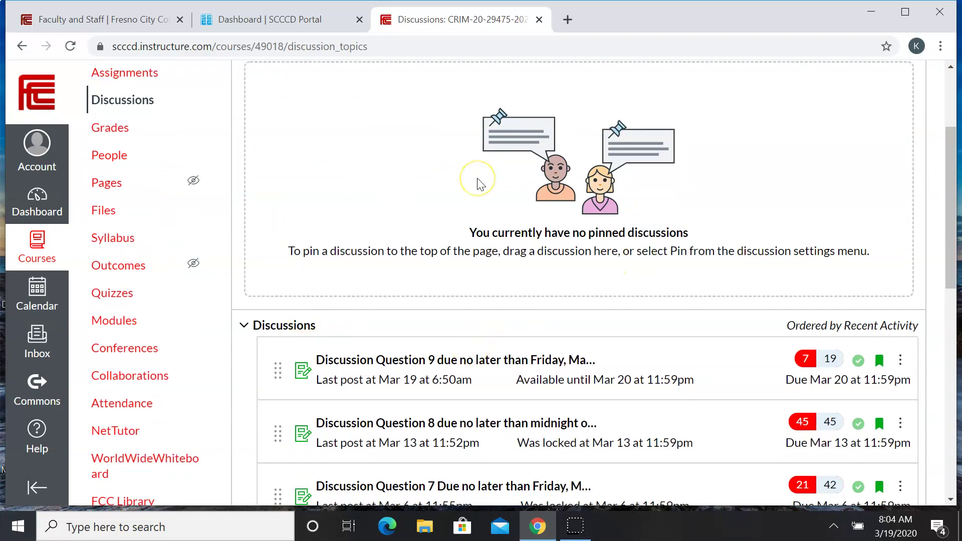
scroll(477, 182, "up", 3)
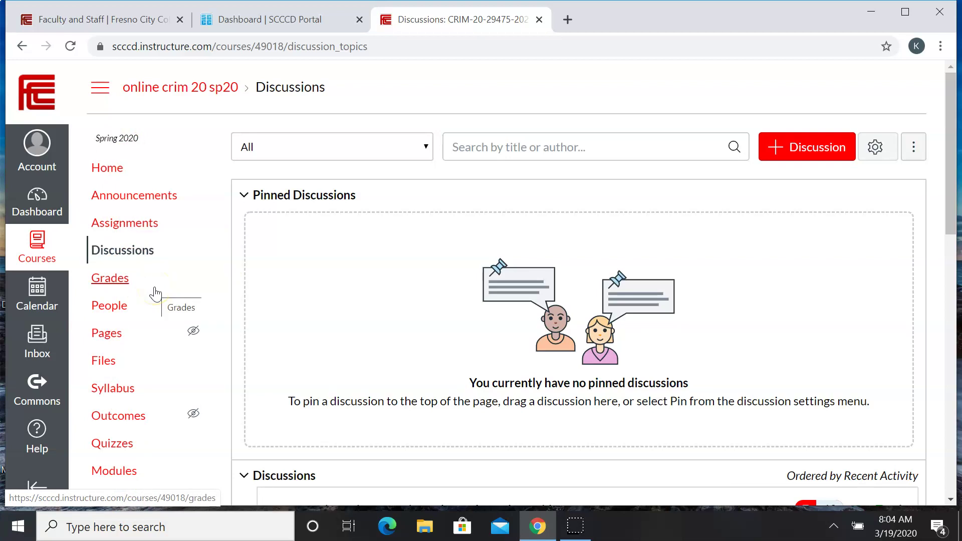
- Open the course gradebook and look through the students' scores
left_click(111, 286)
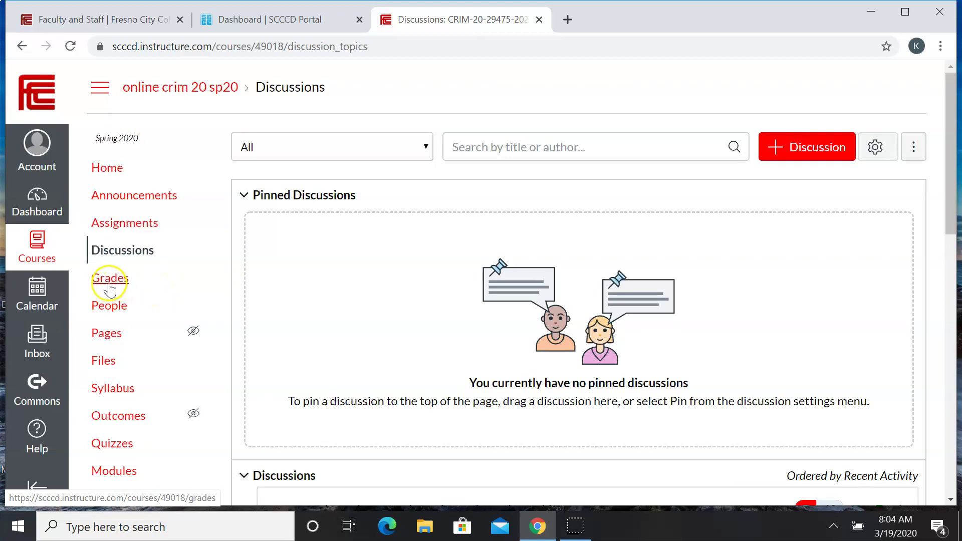
left_click(110, 288)
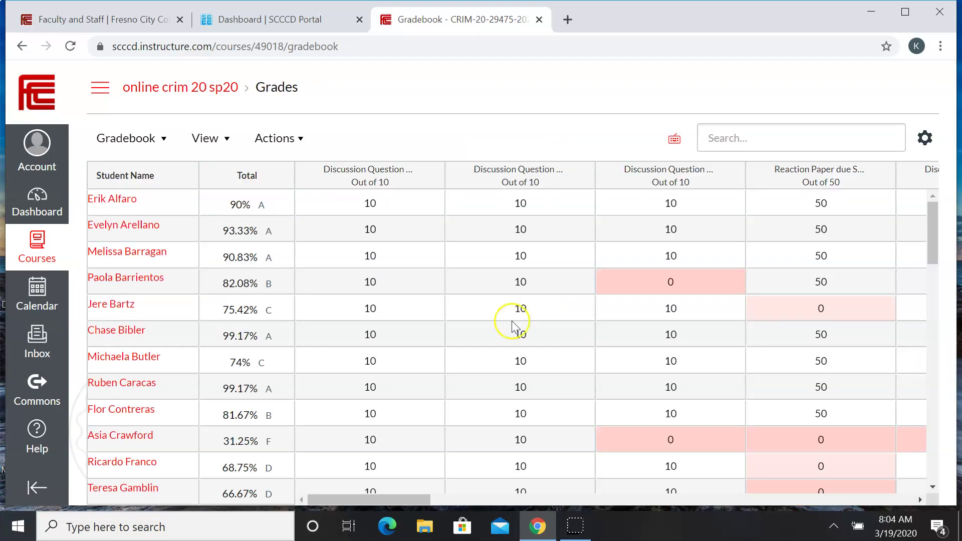
left_click(932, 487)
left_click(933, 489)
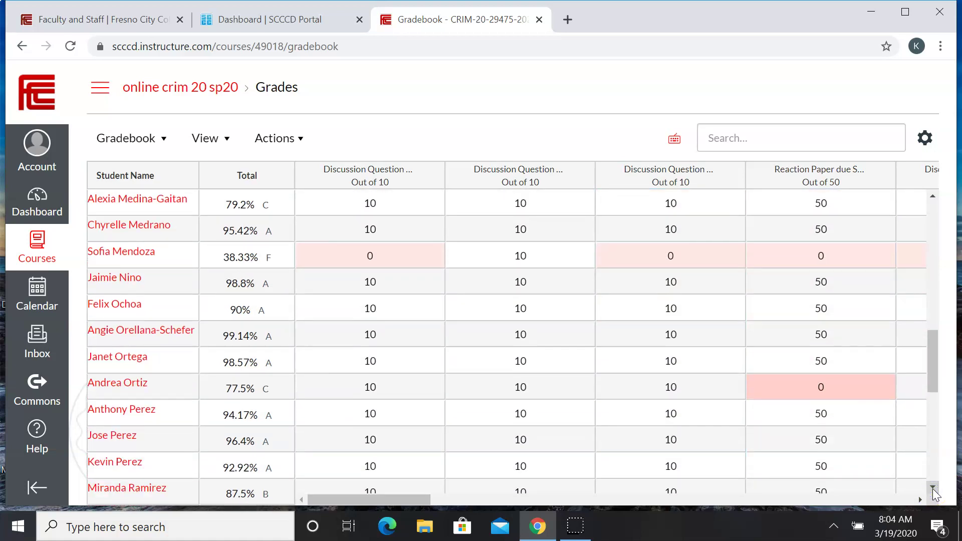
- Open the course's People roster, view the first student's detail card, and close it
left_click(162, 90)
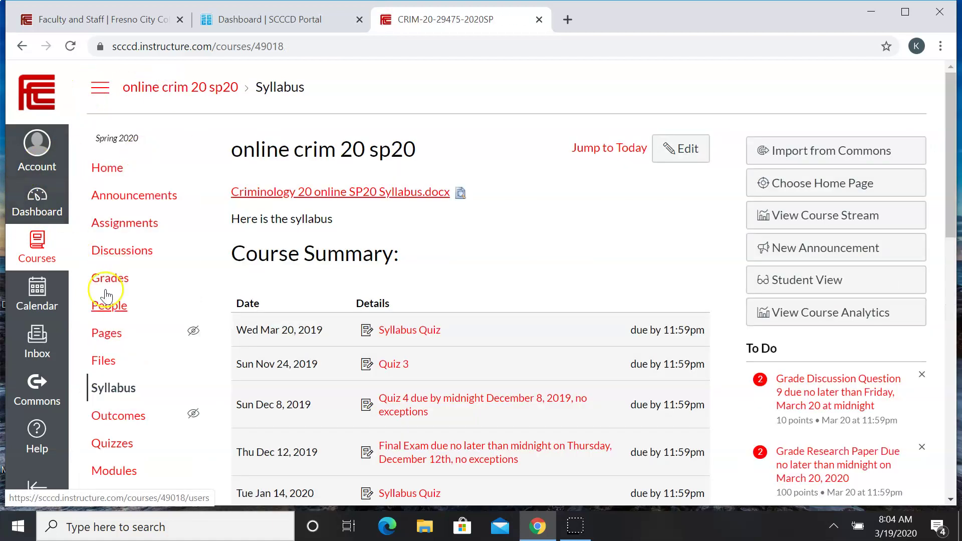
left_click(112, 306)
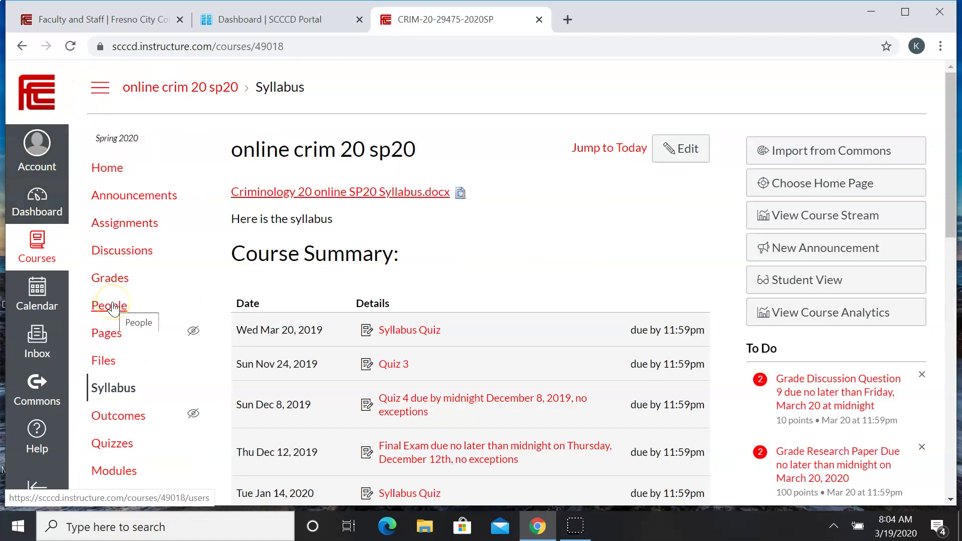
left_click(112, 306)
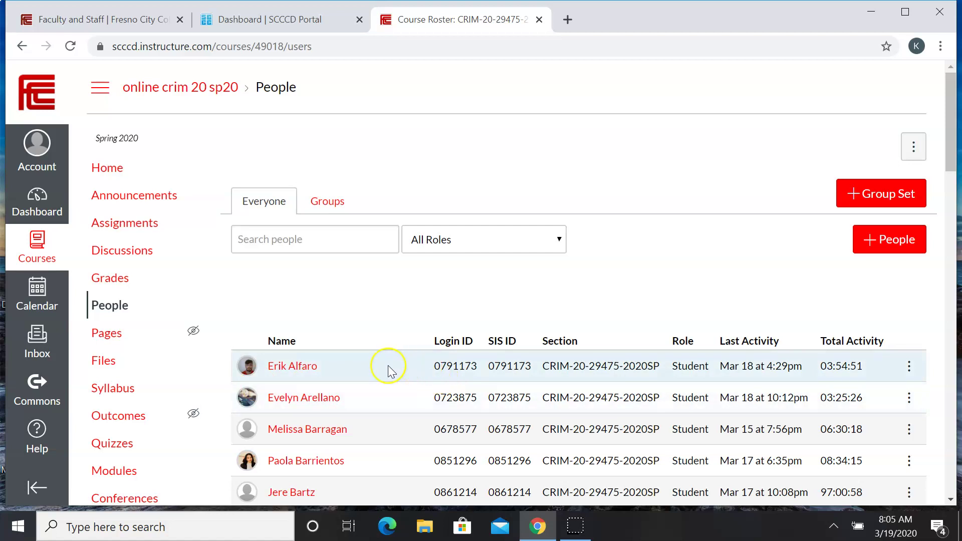
left_click(304, 367)
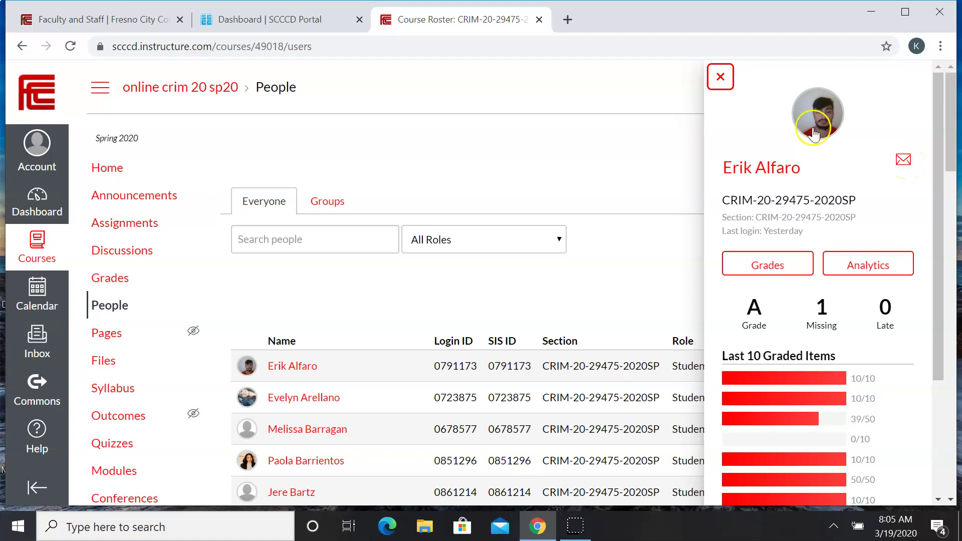
left_click(719, 77)
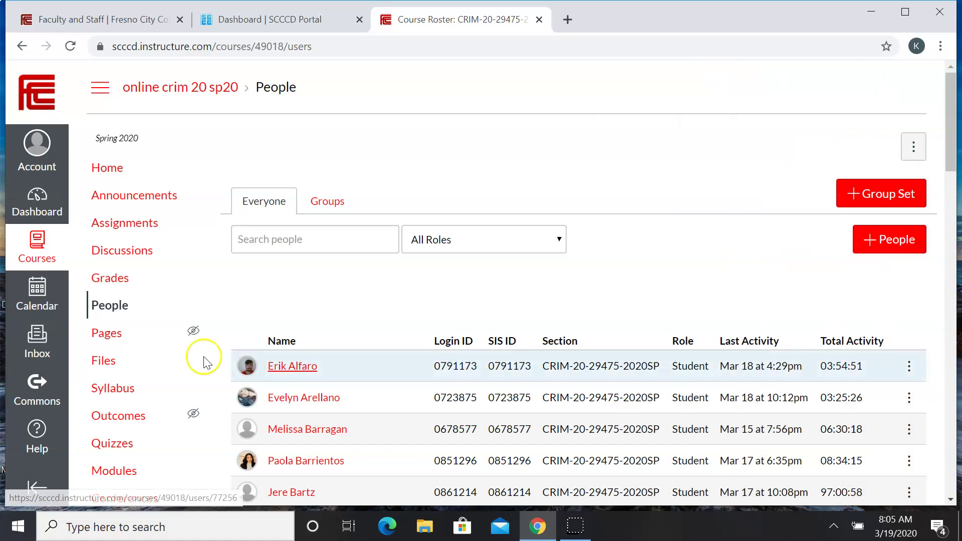
- View the Course Syllabus page with its course summary, and open the course's Modules page
left_click(111, 397)
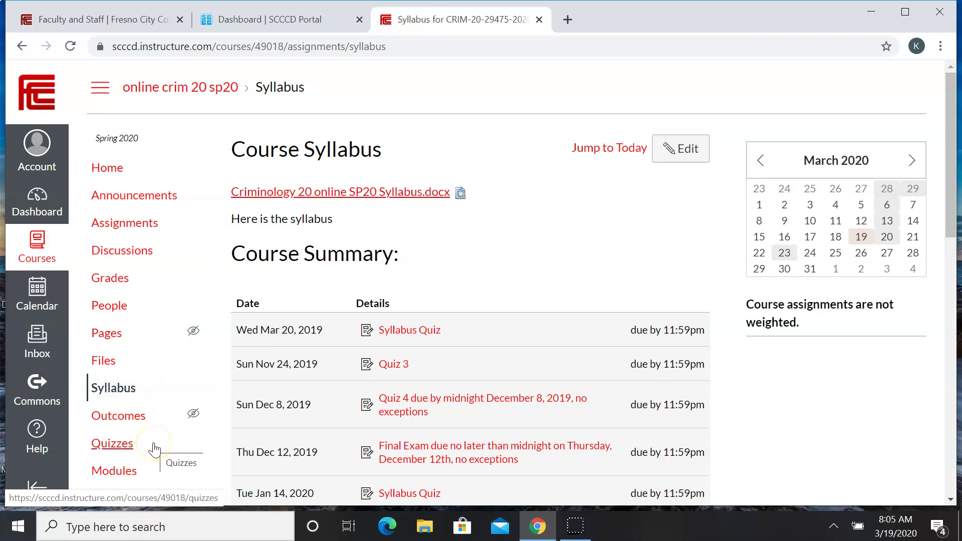
scroll(154, 448, "down", 3)
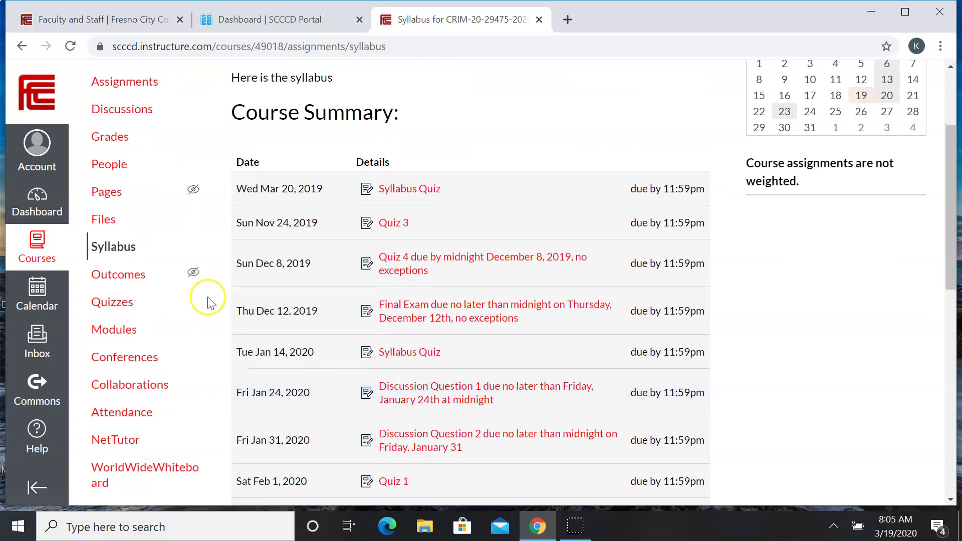
left_click(122, 334)
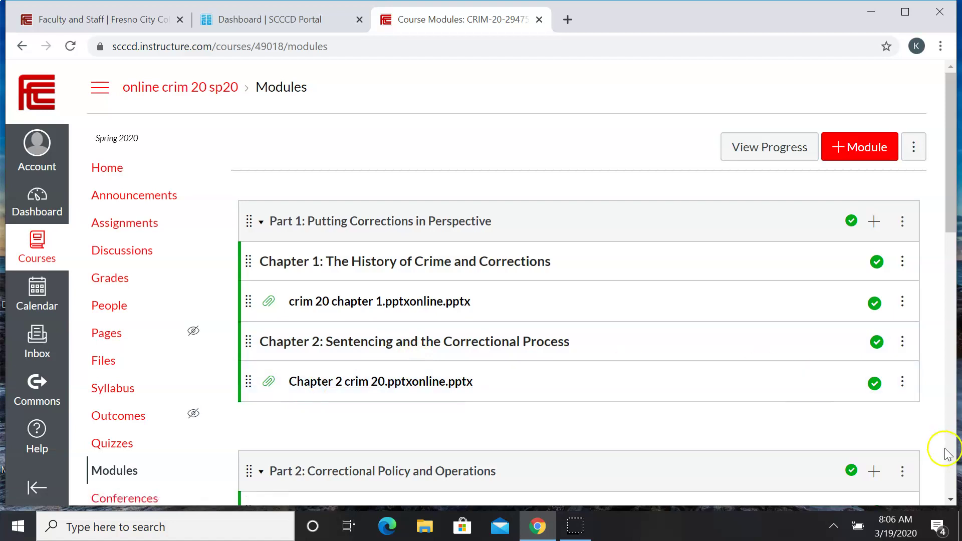
- Examine how the chapter headings and PowerPoint files are organized in the modules from Part 1 through Part 3
left_click(950, 498)
left_click(952, 496)
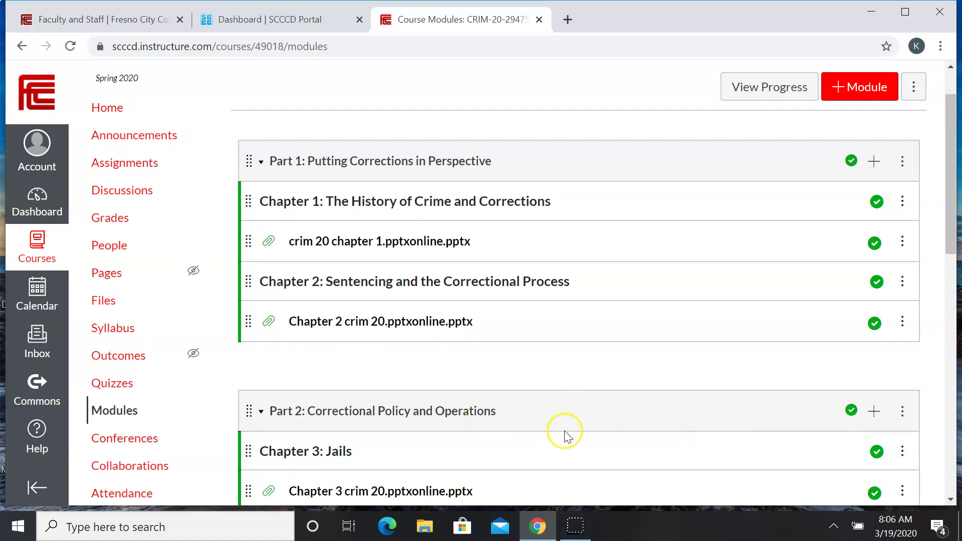
scroll(565, 434, "down", 3)
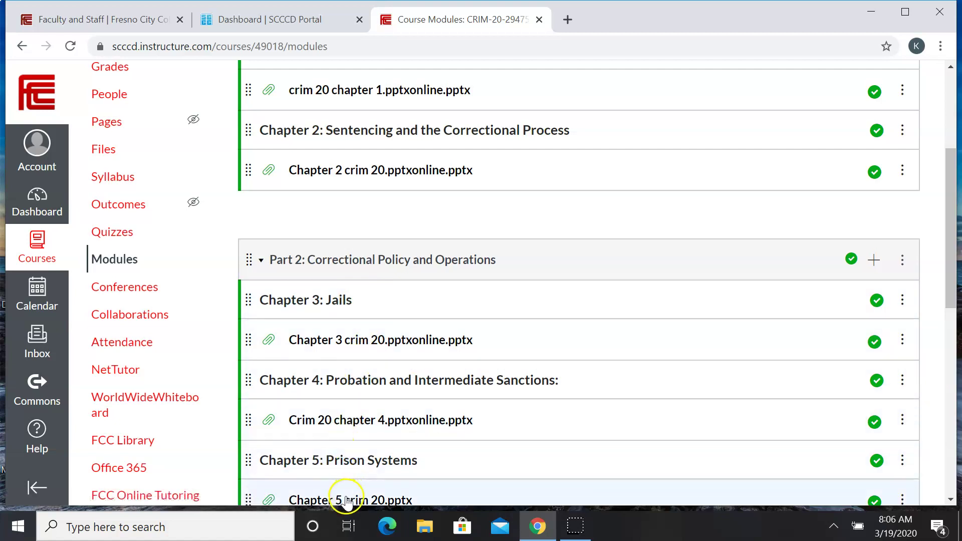
left_click(955, 498)
scroll(955, 498, "down", 6)
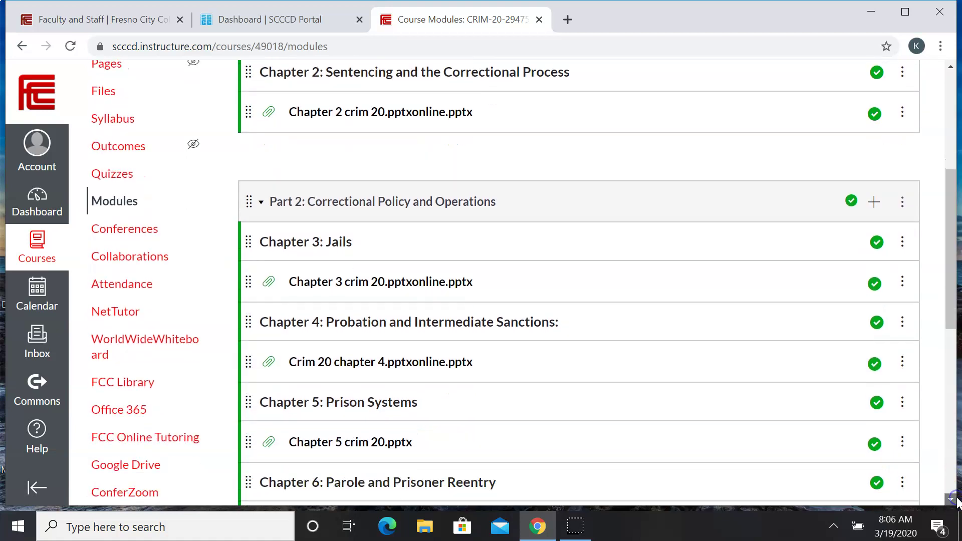
scroll(955, 499, "down", 4)
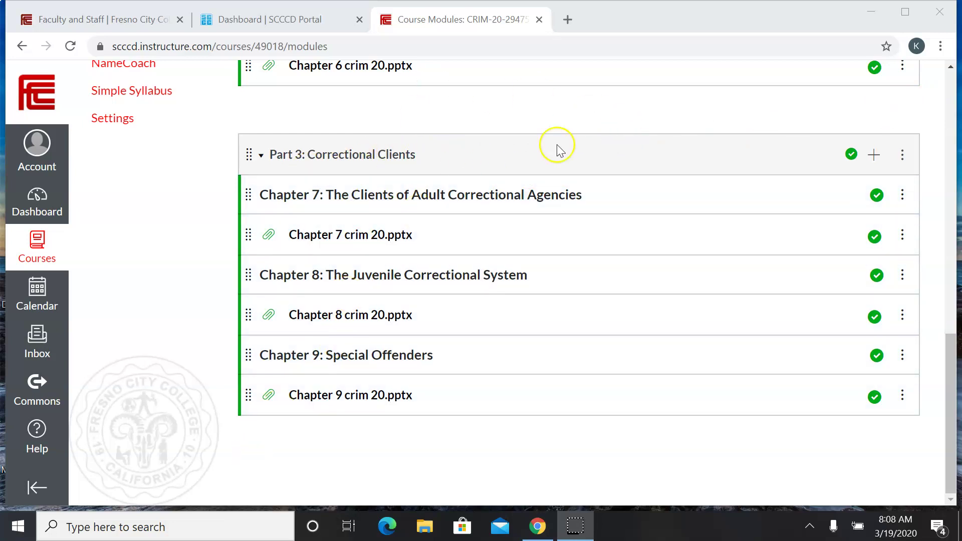
left_click(952, 67)
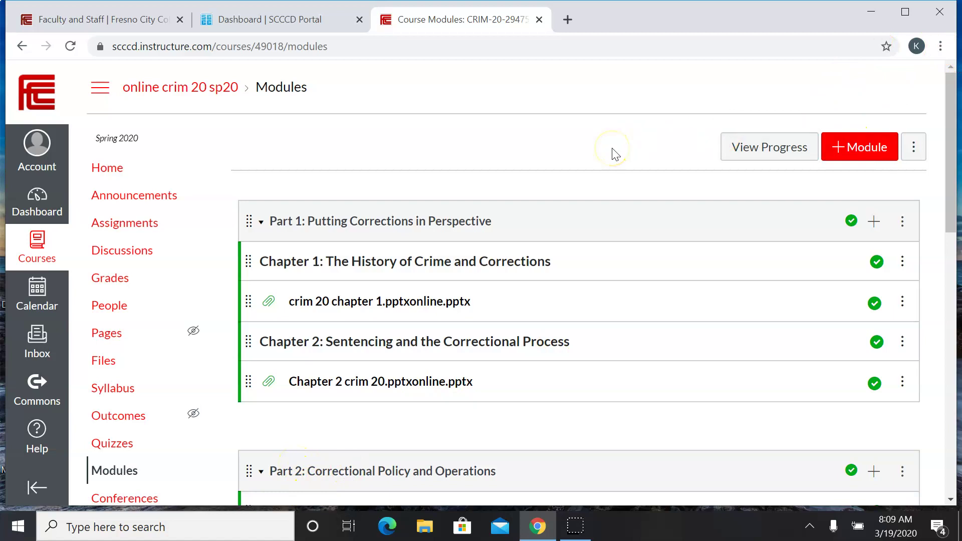
key("Down")
key("Down")
key("Down")
key("Down")
key("Down")
key("Down")
key("Down")
key("Down")
key("Down")
key("Down")
key("Down")
key("Down")
key("Down")
key("Down")
key("Down")
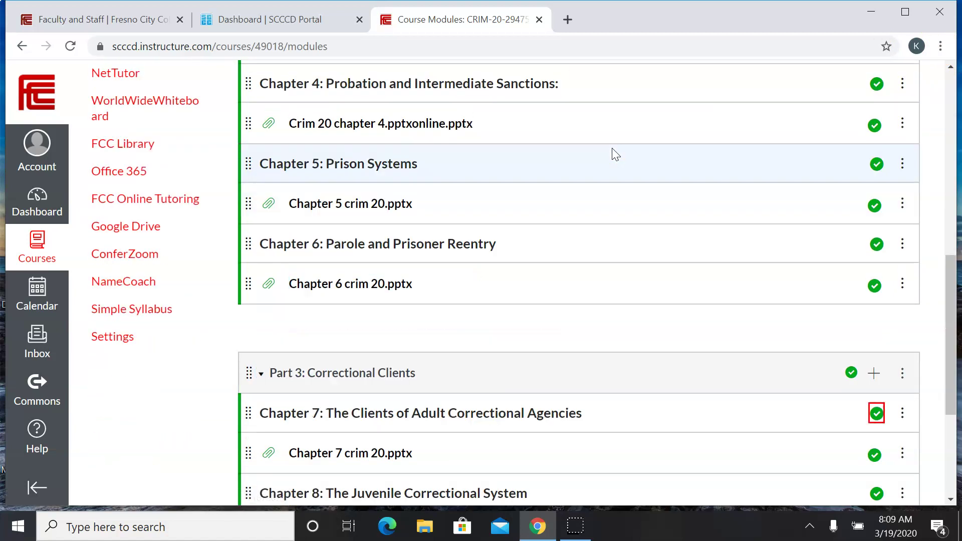
left_click(953, 502)
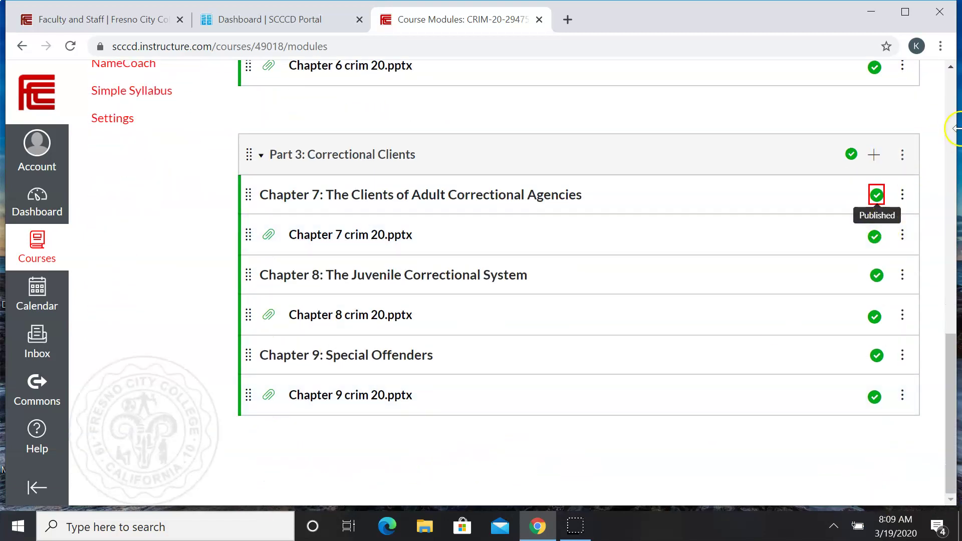
- Add a new module named "Part 4: Prison Life" to the course, without a lock date or prerequisites
left_click(950, 66)
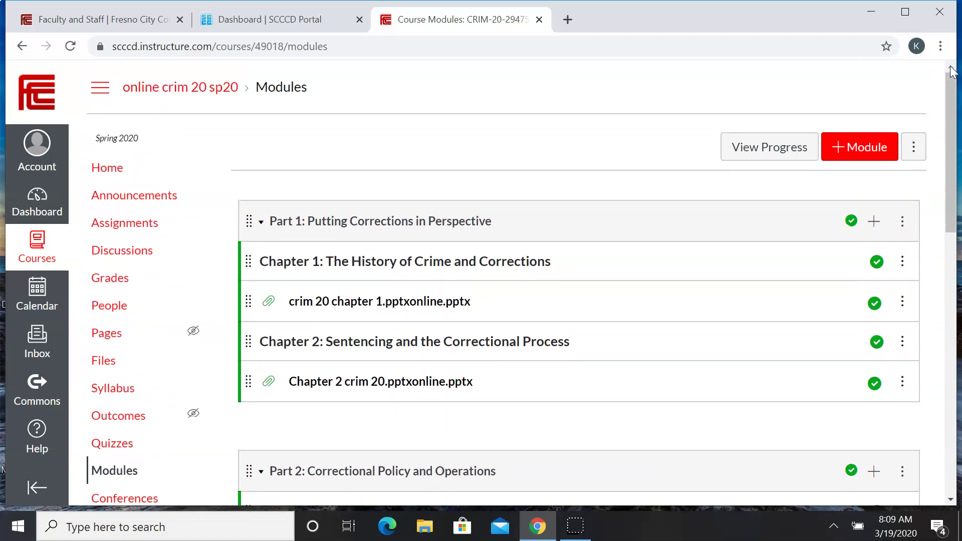
left_click(860, 155)
left_click(860, 153)
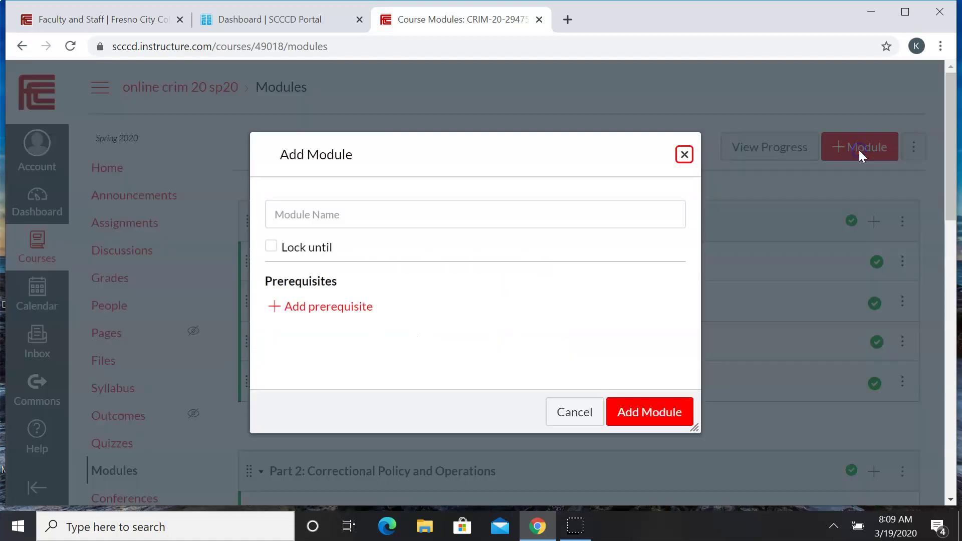
left_click(526, 212)
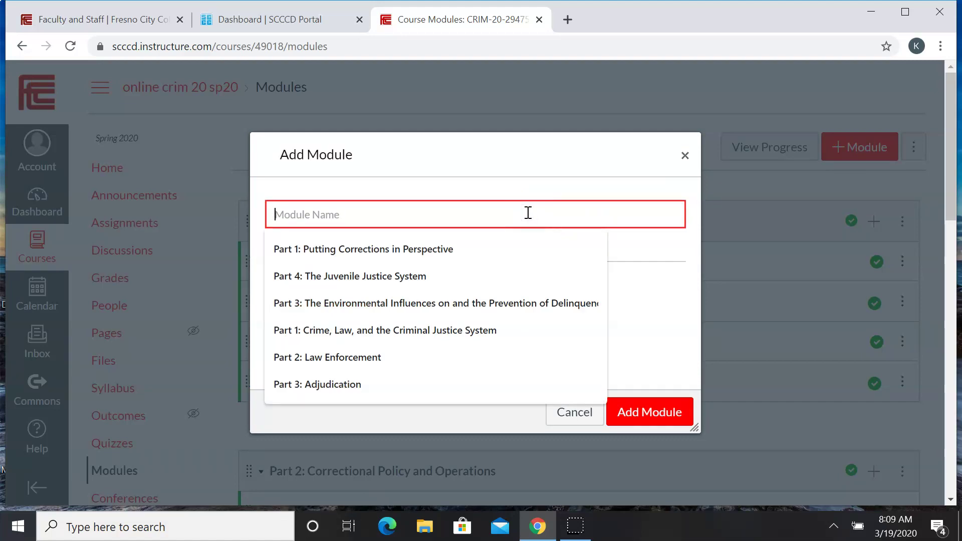
type("Part")
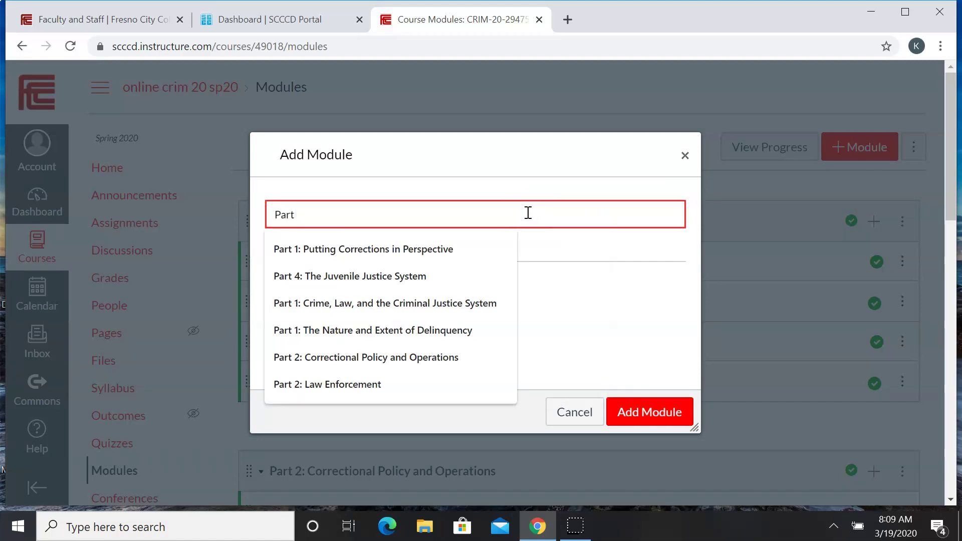
type(" 4")
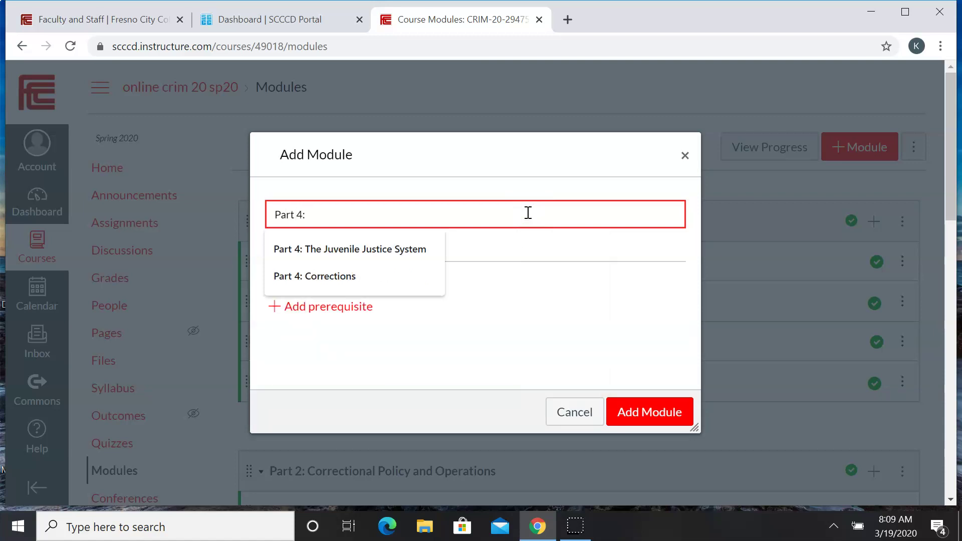
type(": P")
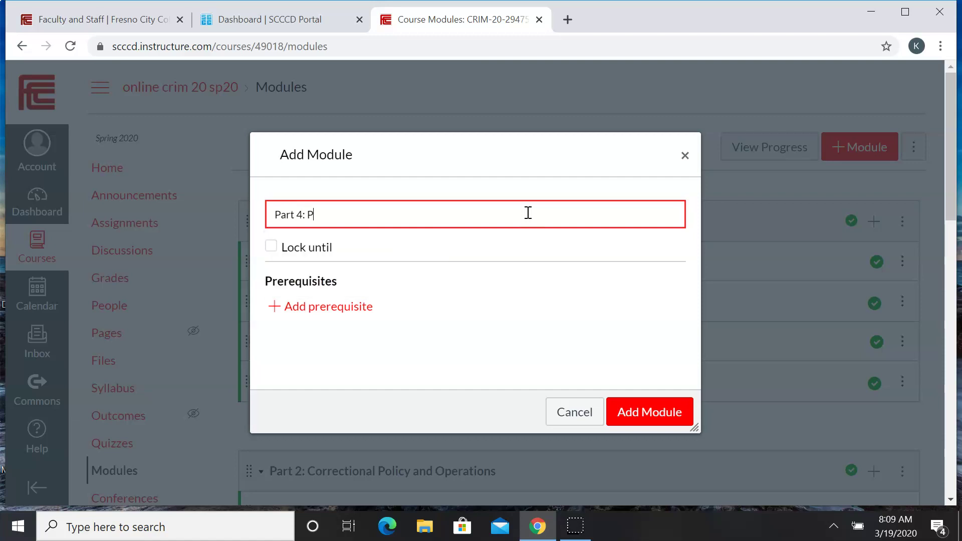
type("rison Life")
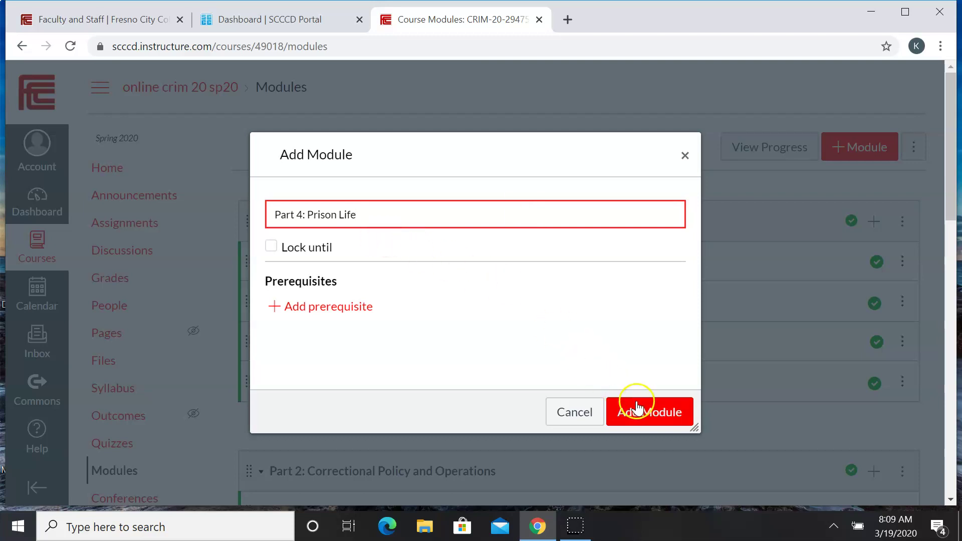
left_click(639, 423)
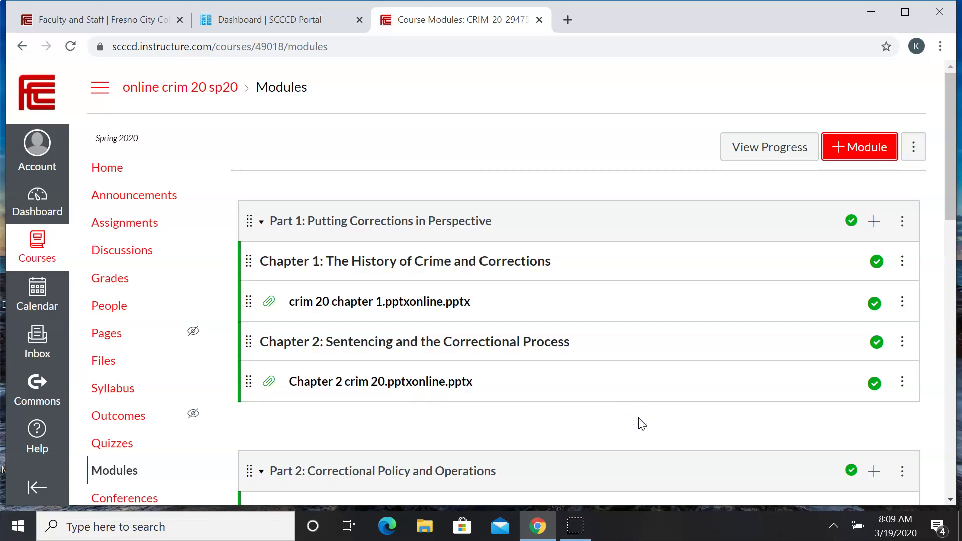
- Add the text header "Chapter 10: The Management of Prisons" without indentation to the Part 4: Prison Life module
left_click(950, 499)
scroll(950, 499, "down", 15)
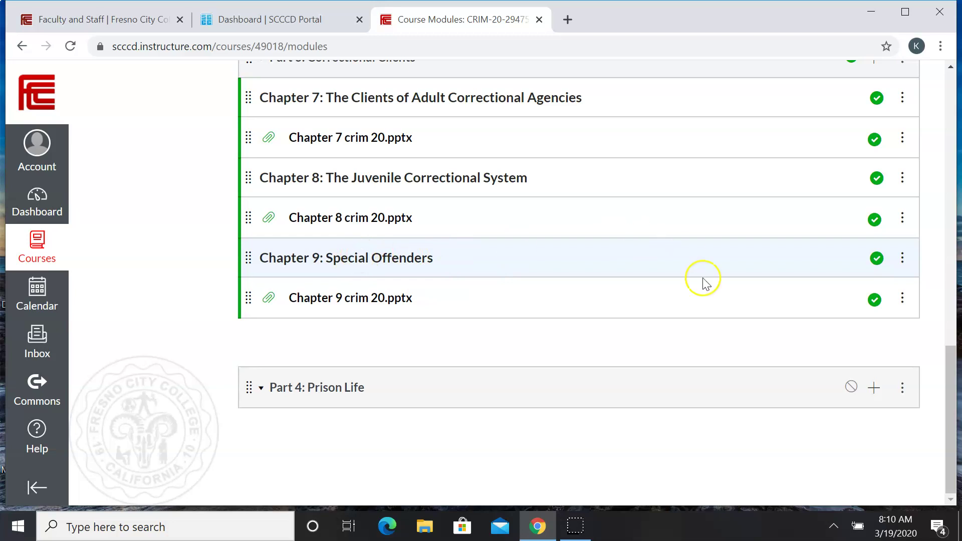
left_click(873, 388)
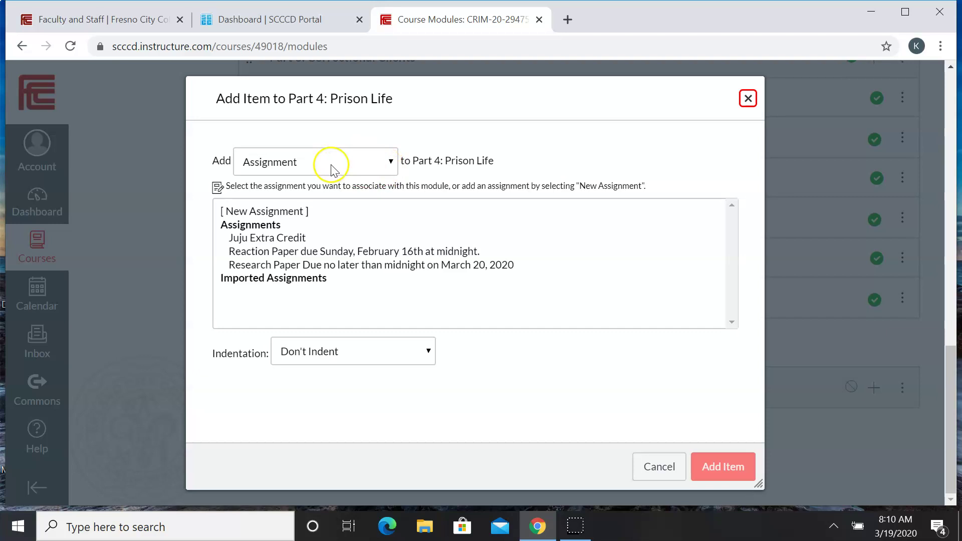
left_click(391, 163)
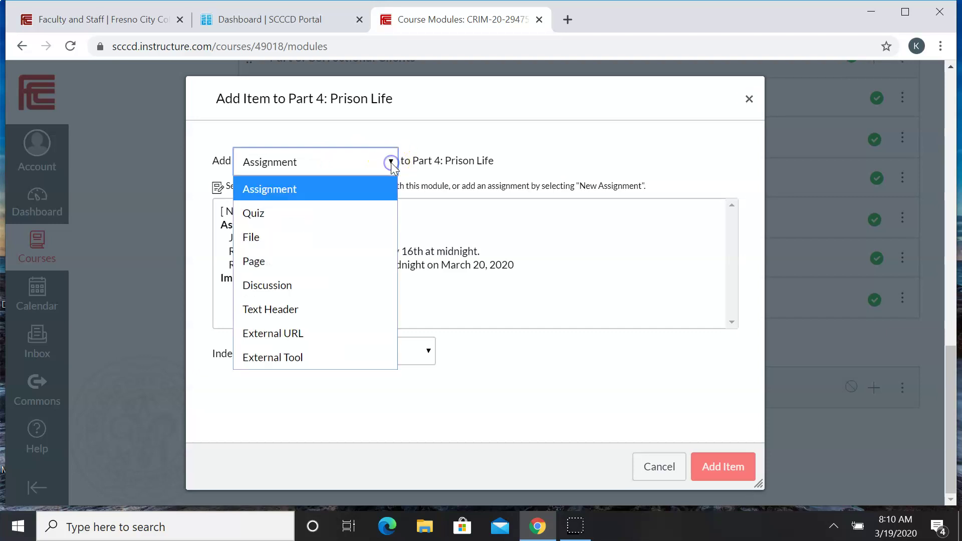
left_click(287, 311)
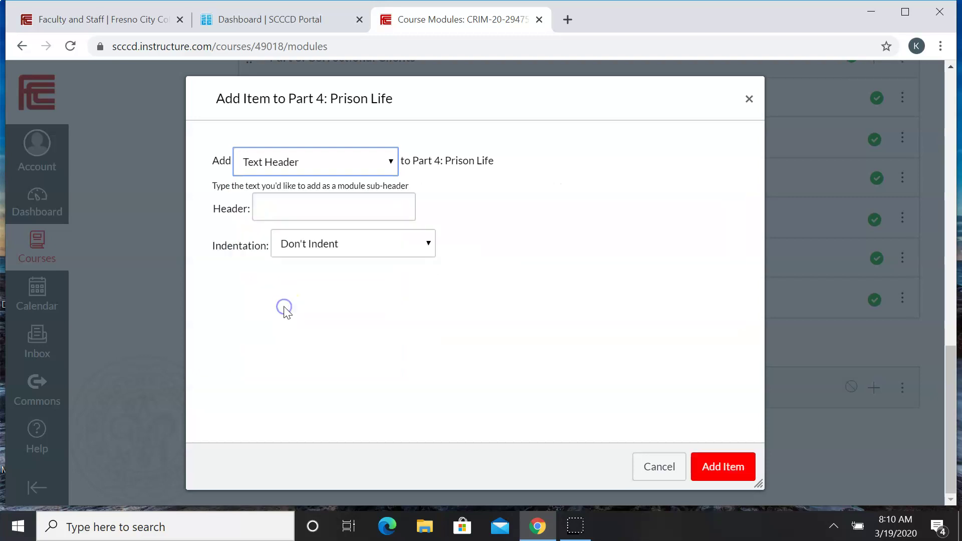
left_click(286, 204)
type("Chapter 10: The Mana")
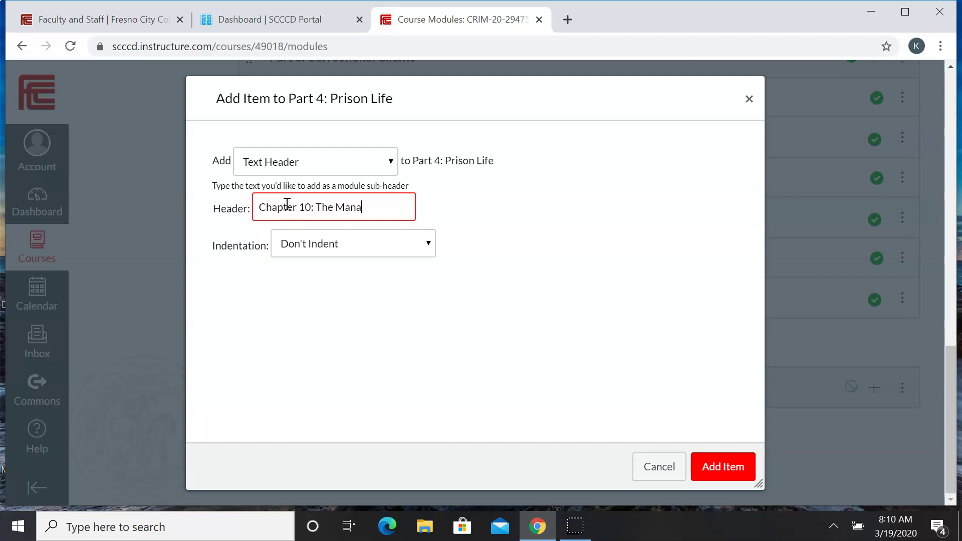
type("gement of P")
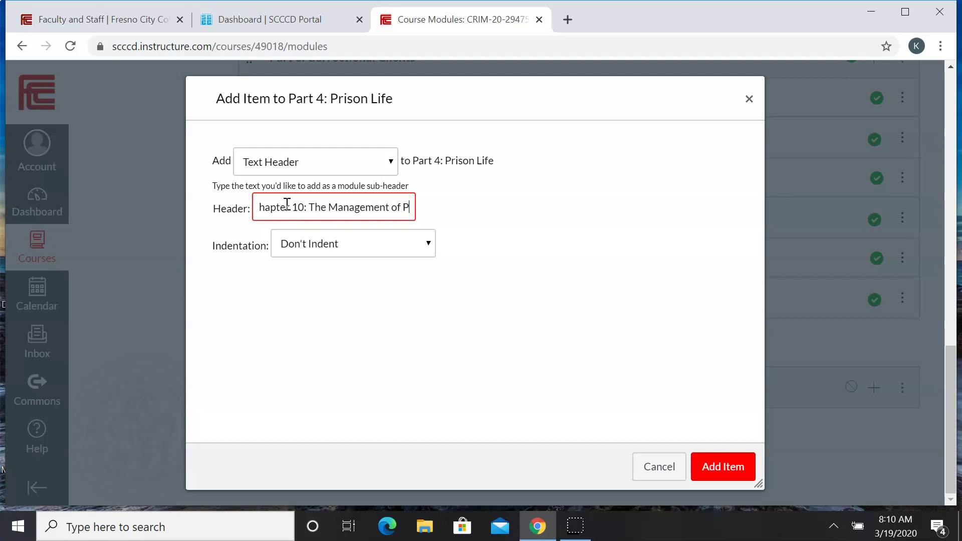
type("risonsons")
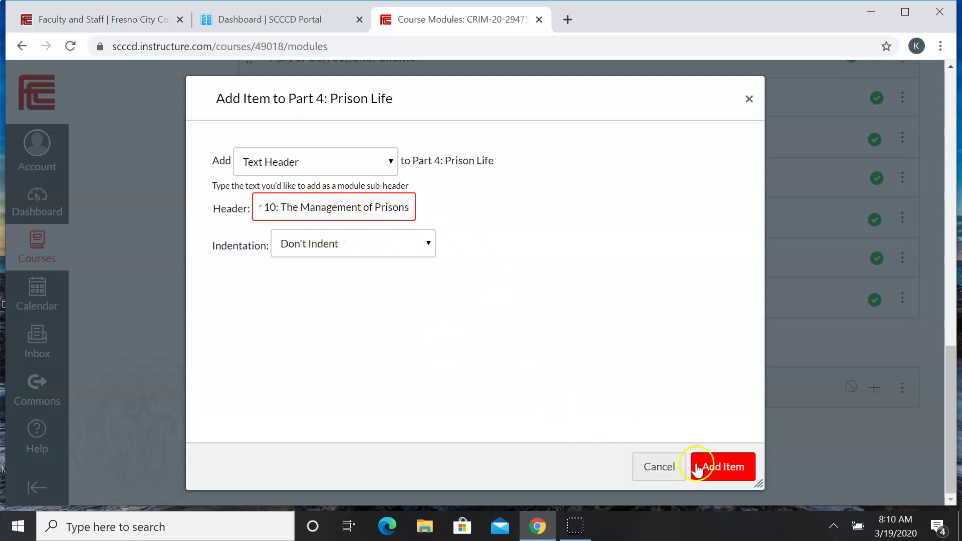
left_click(721, 472)
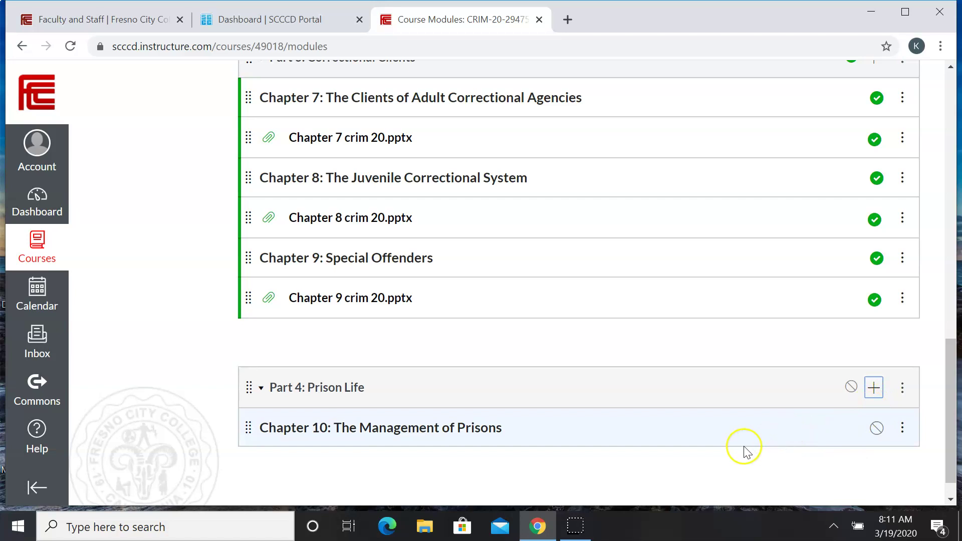
- Start adding a new file item to the Part 4: Prison Life module and open the file chooser
left_click(873, 395)
left_click(873, 390)
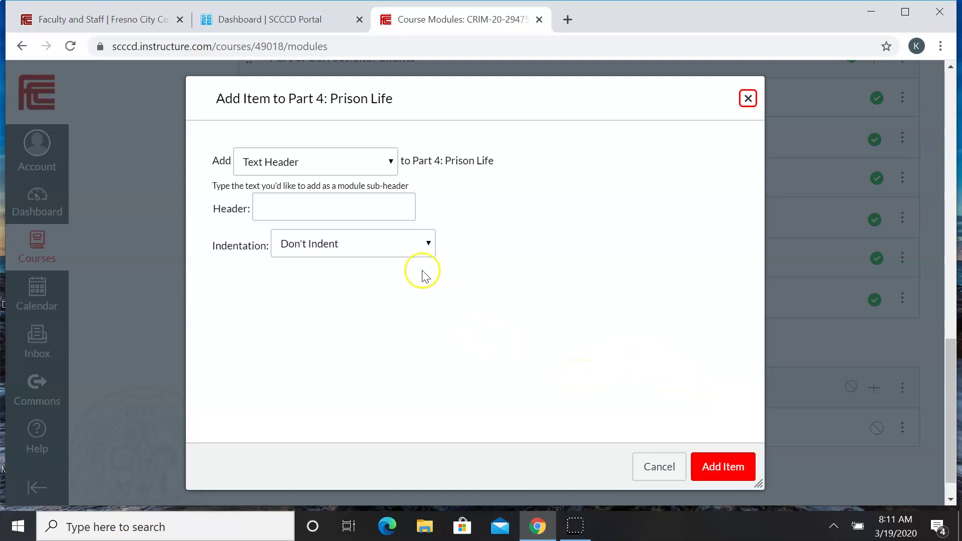
left_click(390, 161)
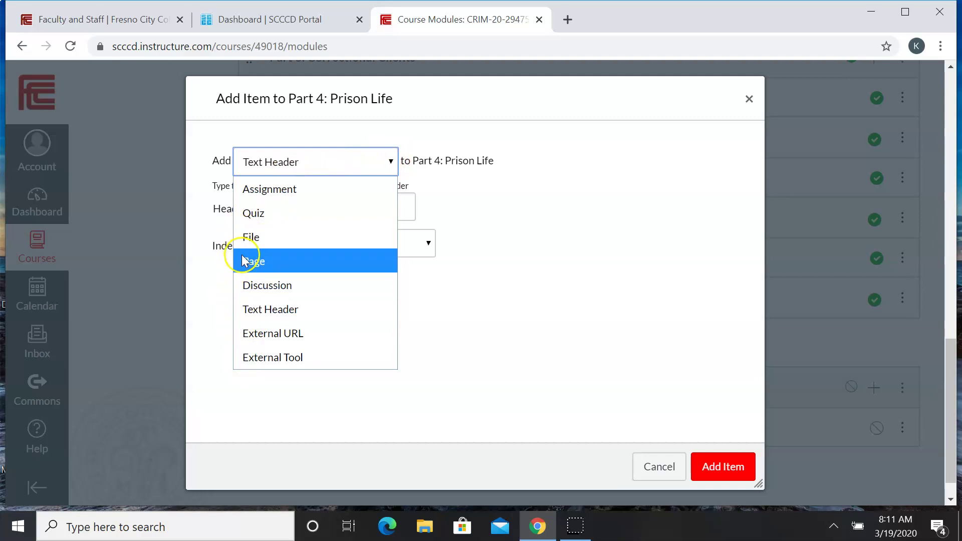
left_click(248, 237)
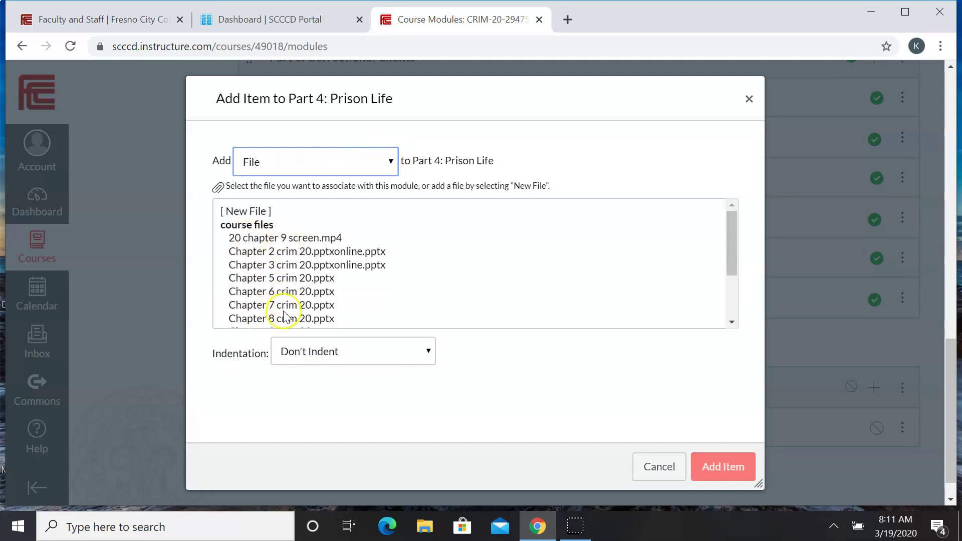
left_click(250, 212)
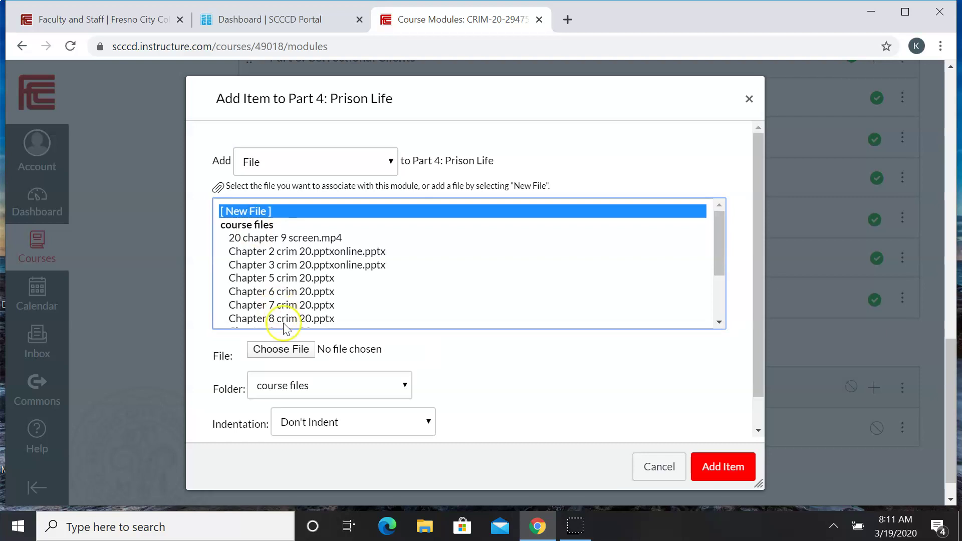
left_click(280, 349)
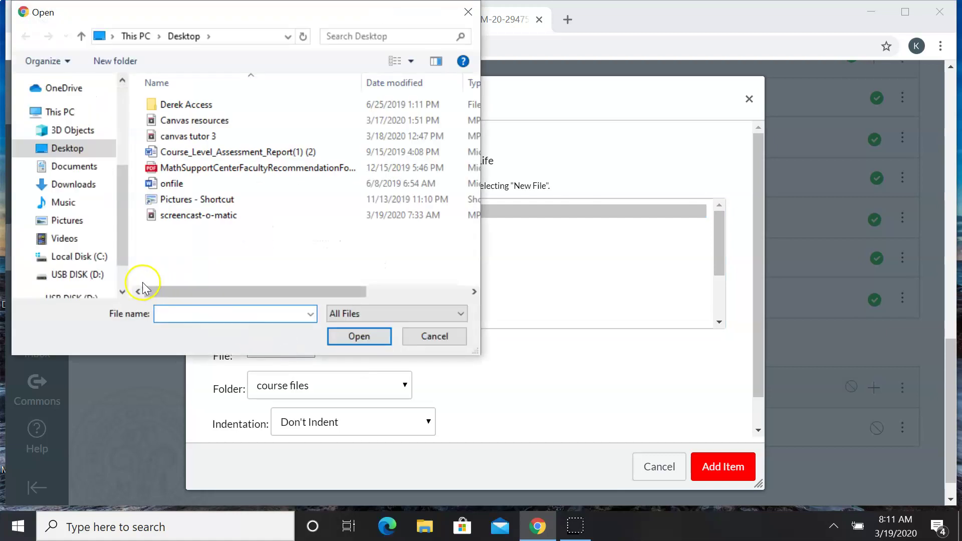
- Search USB DISK (D:) for "10 chapter 20", choose the Chapter 10 crim 20 presentation, and add it to the module
left_click(77, 275)
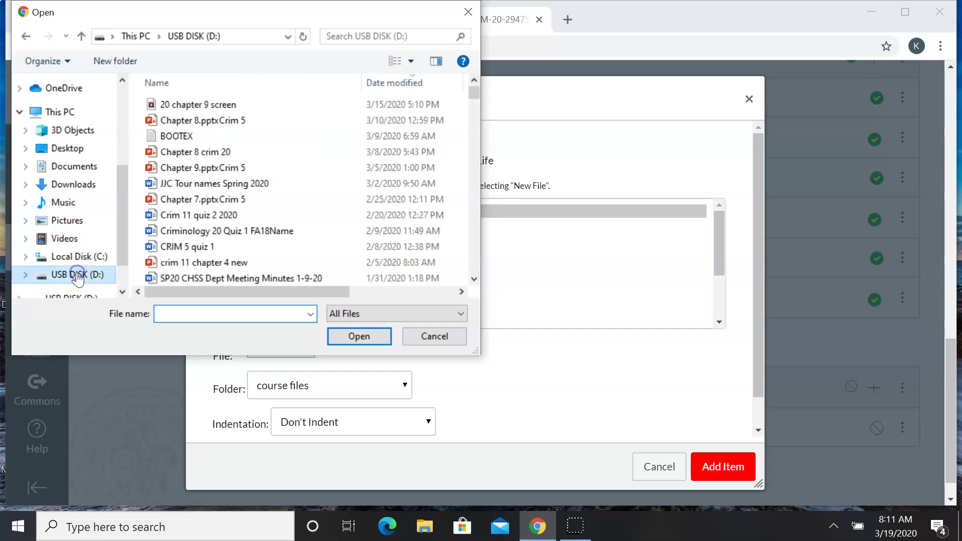
left_click(395, 32)
type("10 ")
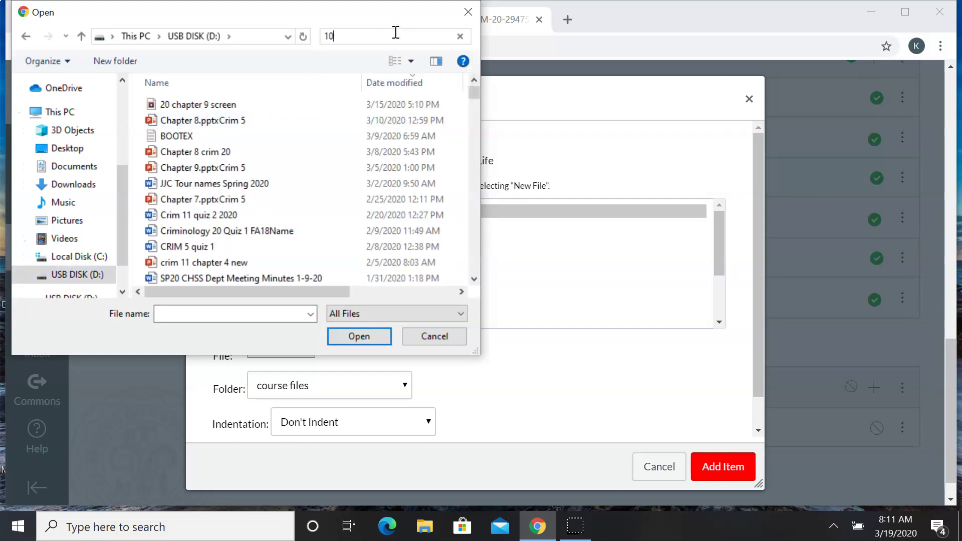
type("crim")
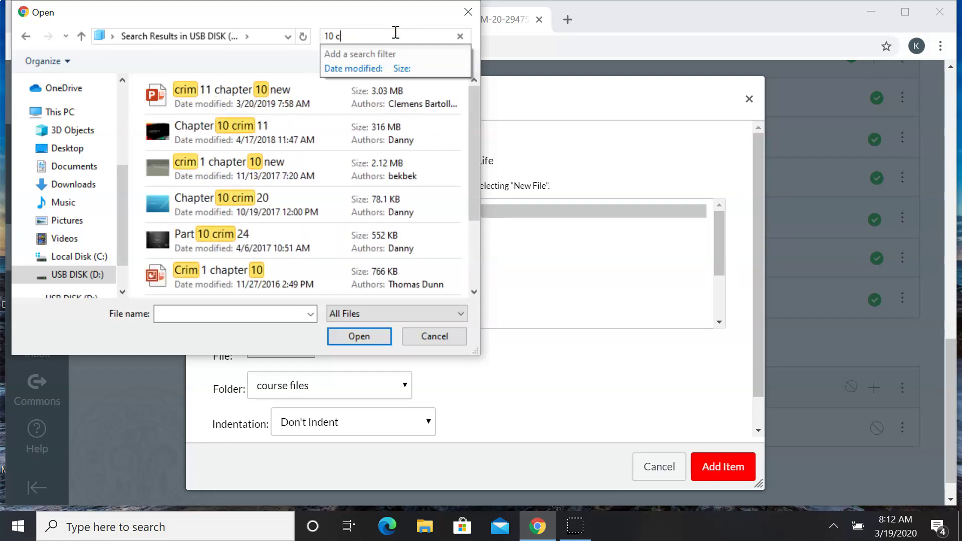
key("BackSpace")
key("BackSpace")
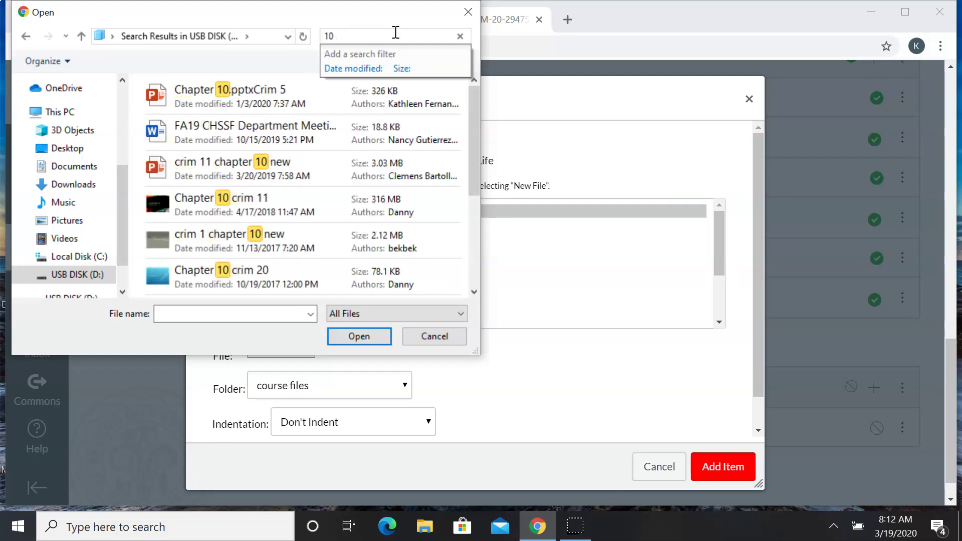
type("chapter 20")
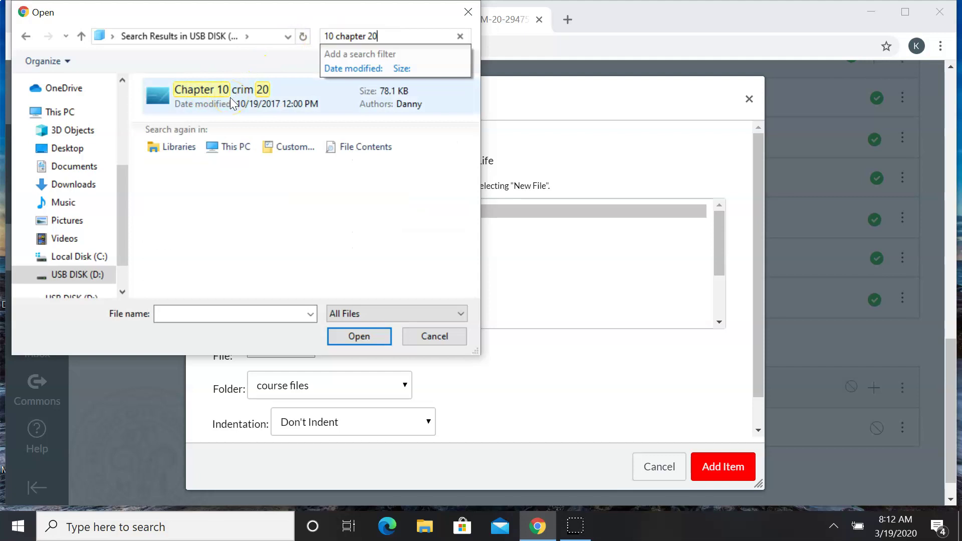
left_click(232, 103)
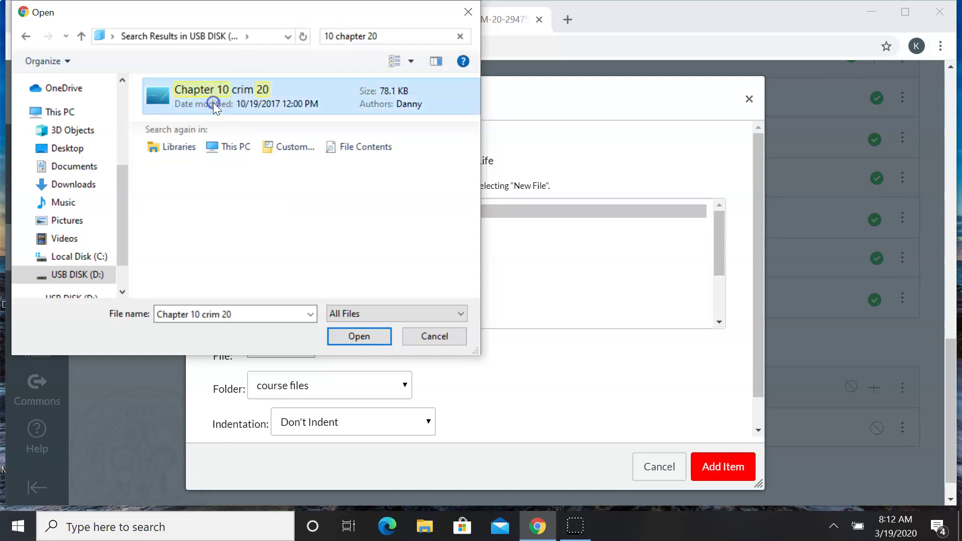
left_click(357, 335)
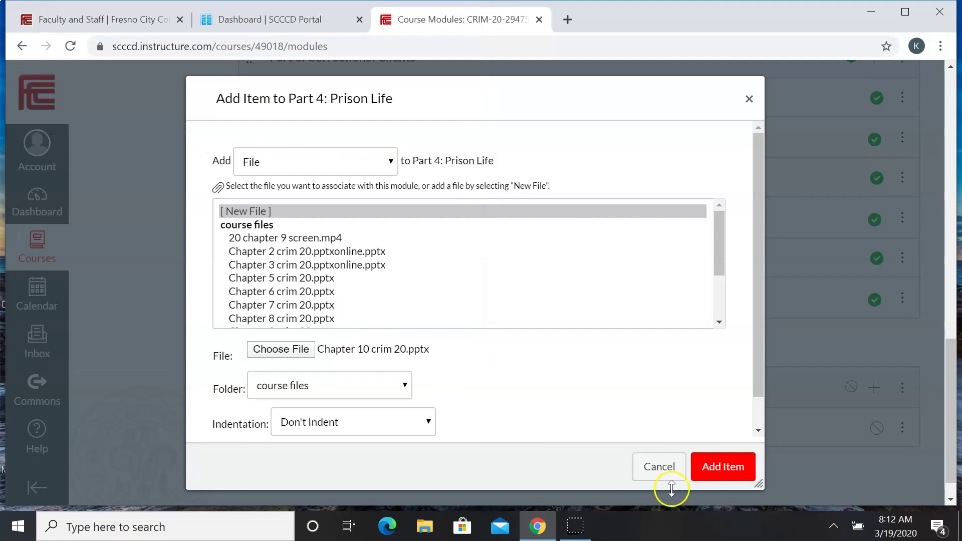
left_click(726, 468)
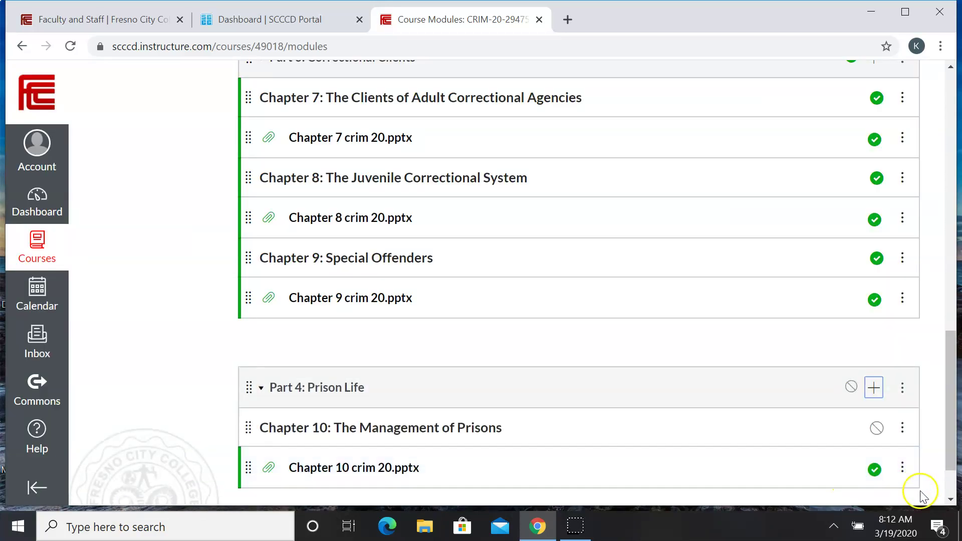
- Add the text header "Chapter 11: Prison Life For Inmates" without indentation to the Part 4: Prison Life module
left_click(949, 499)
left_click(949, 499)
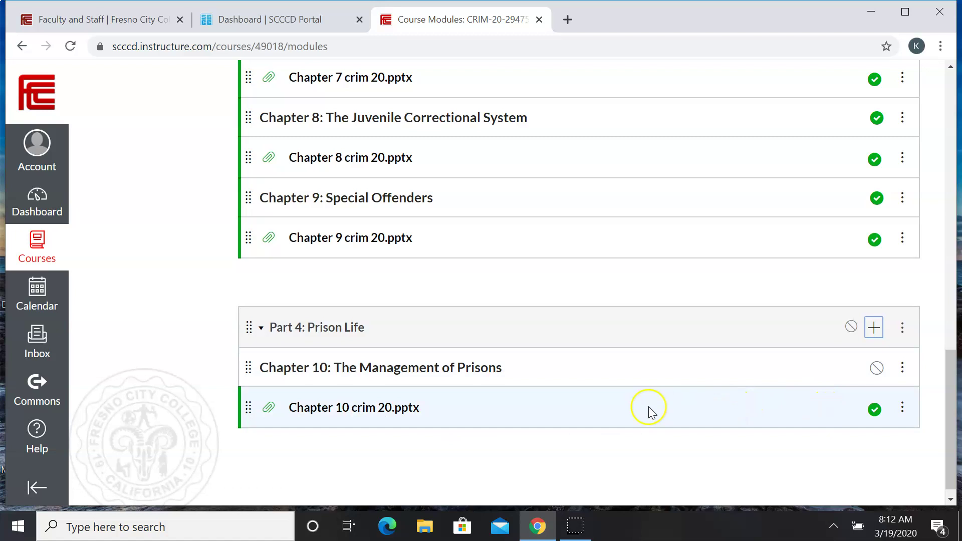
left_click(873, 330)
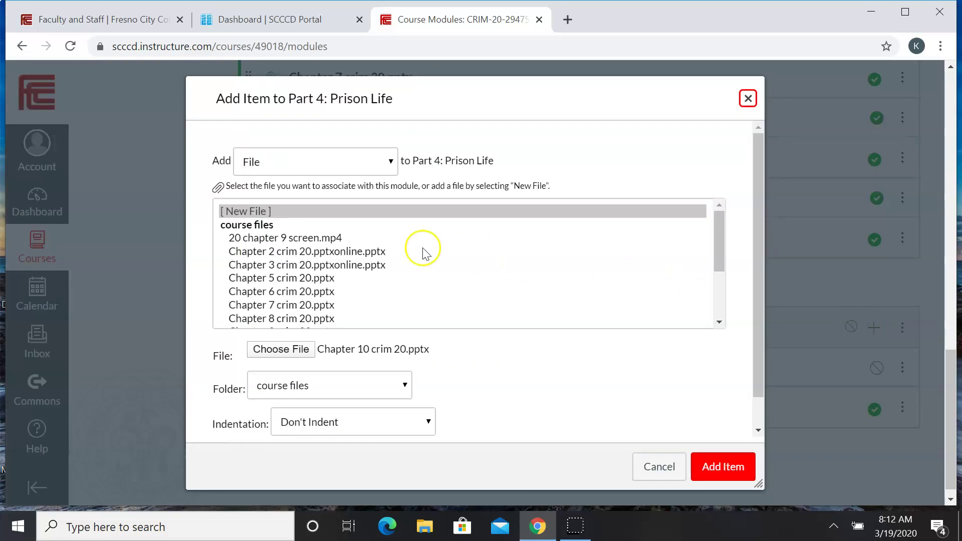
left_click(391, 161)
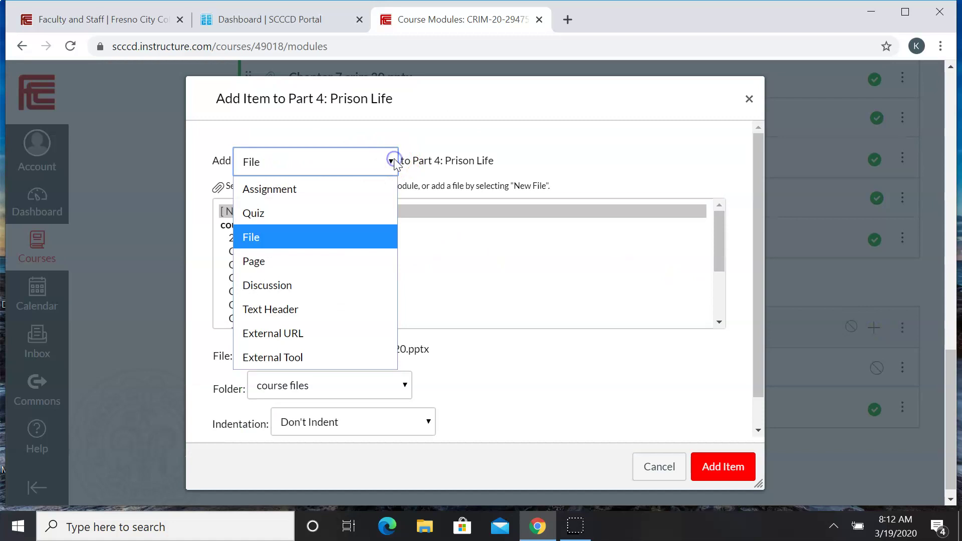
left_click(295, 309)
left_click(306, 206)
type("Chapter 11: Prison Life For")
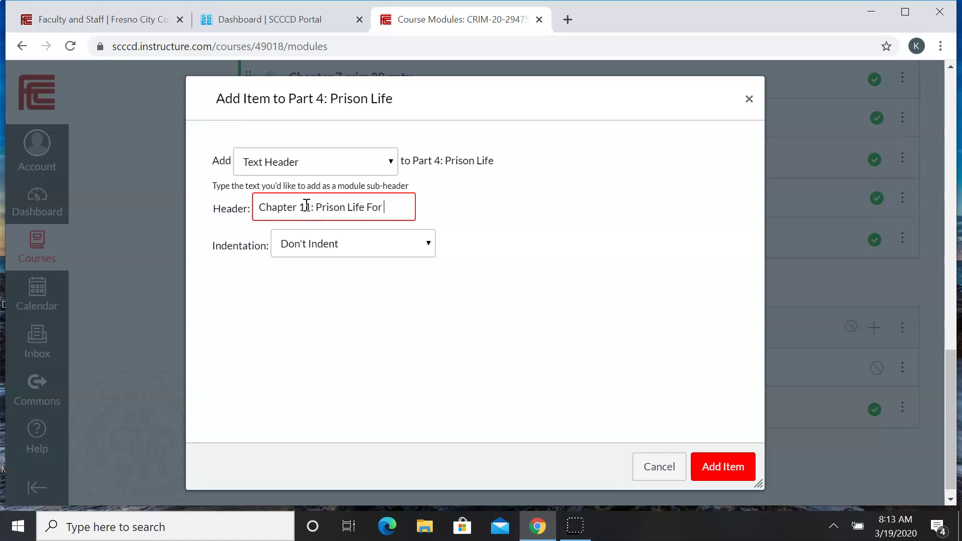
type("tes")
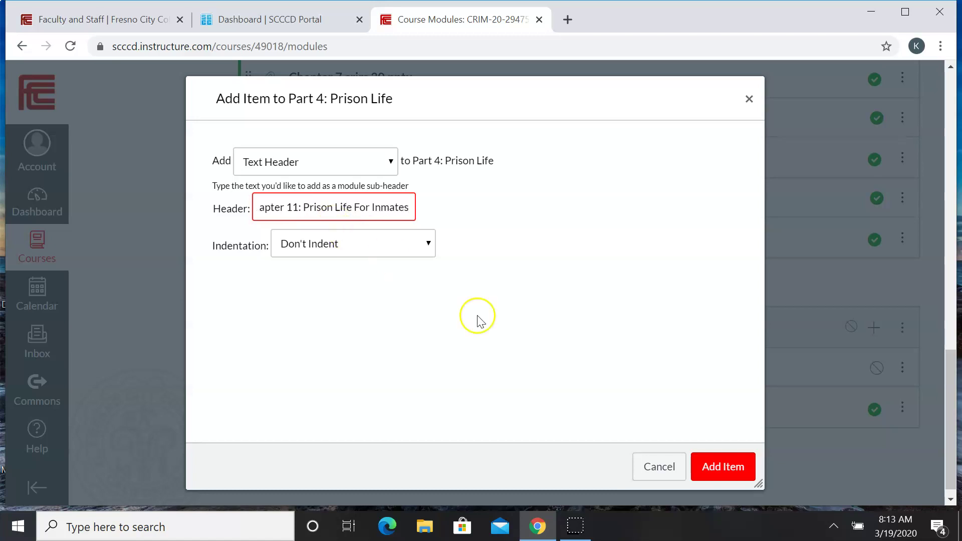
left_click(707, 467)
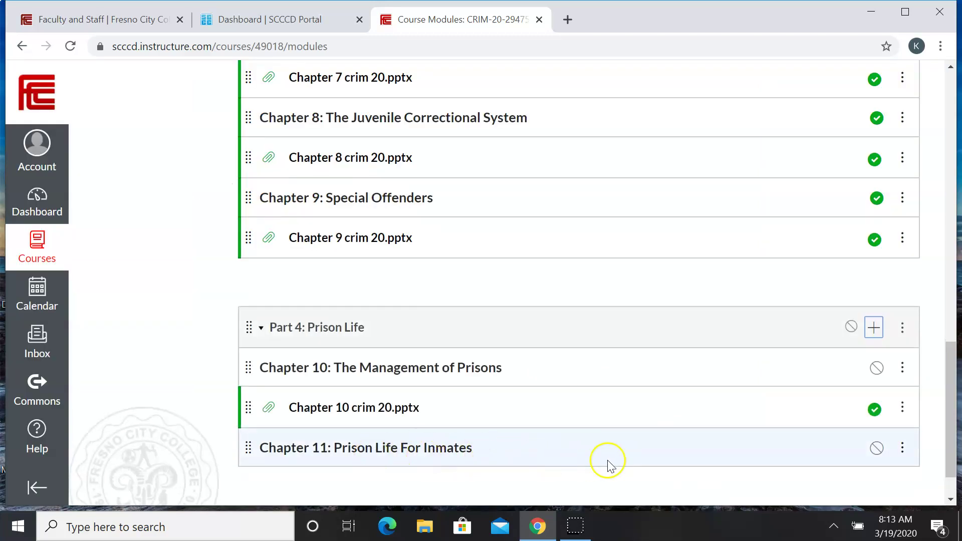
- Begin a new file item for the Part 4: Prison Life module and open the file chooser for its upload
left_click(873, 329)
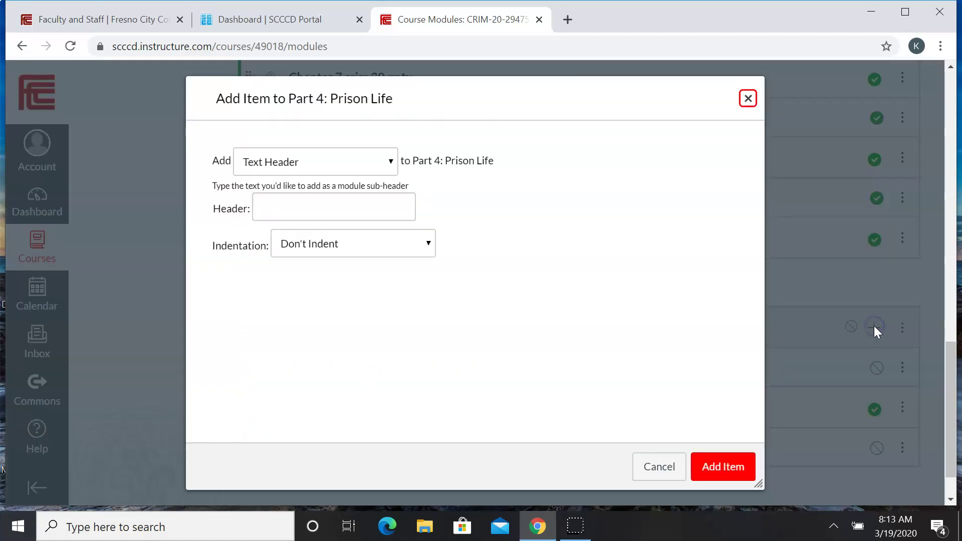
left_click(389, 162)
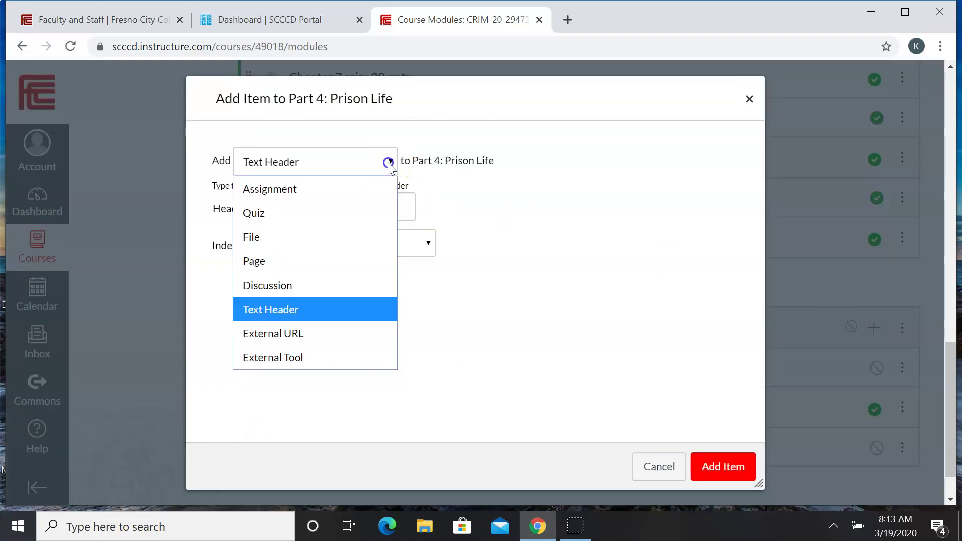
left_click(279, 237)
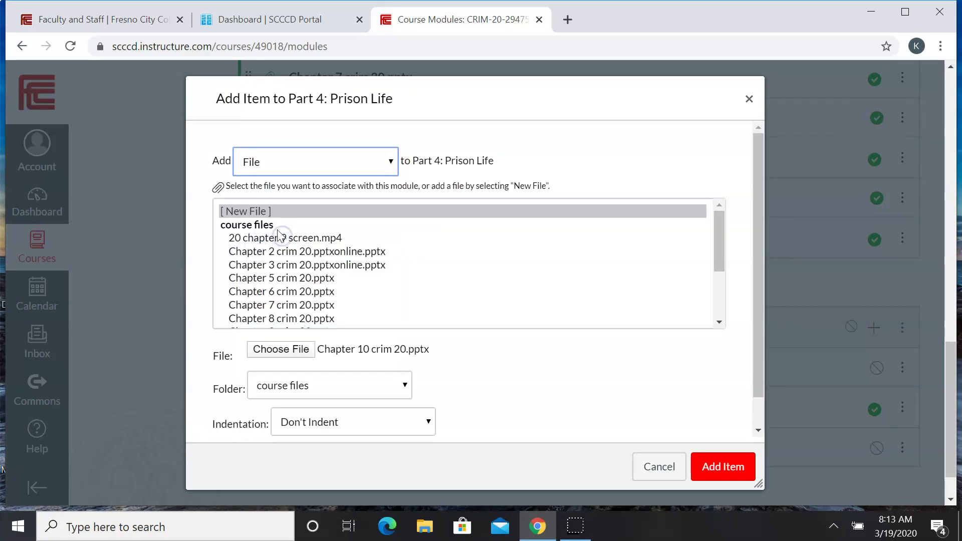
left_click(249, 211)
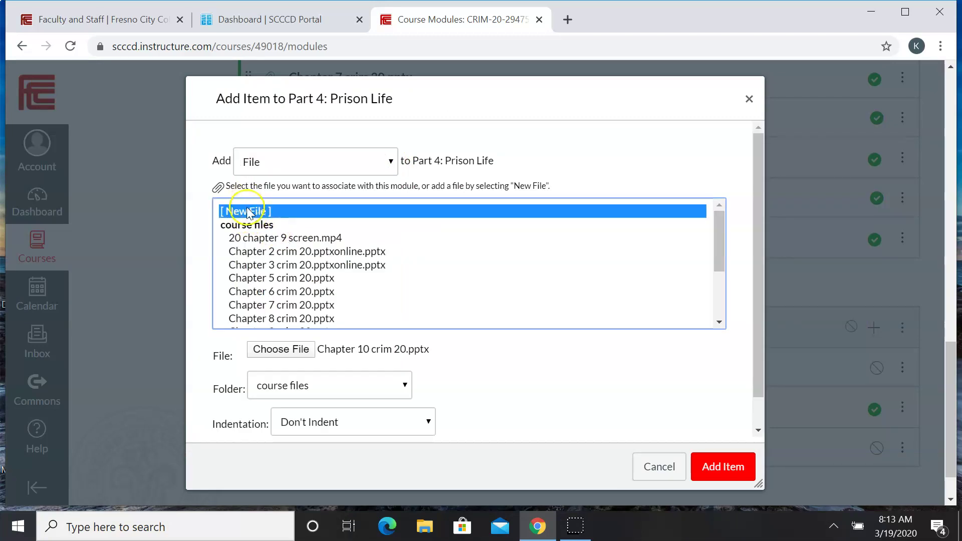
left_click(283, 348)
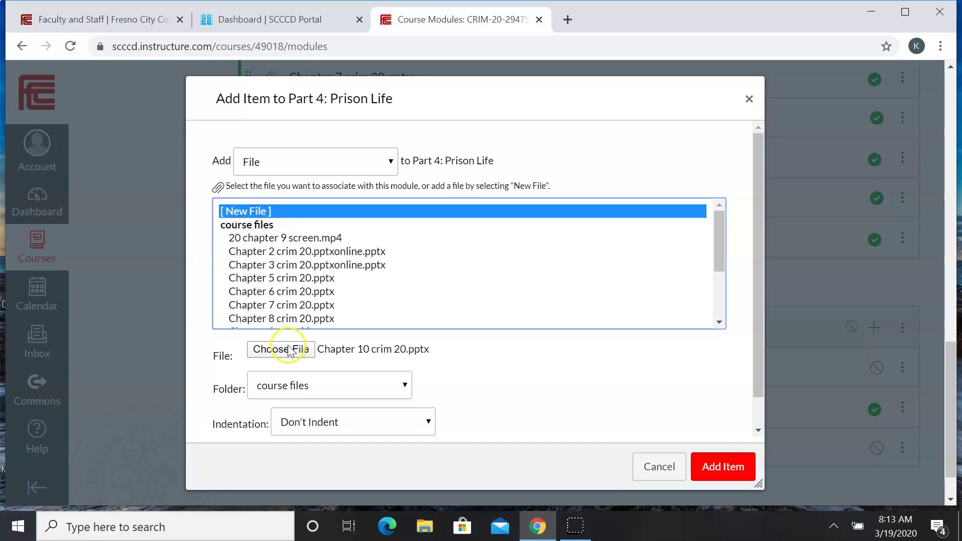
left_click(288, 350)
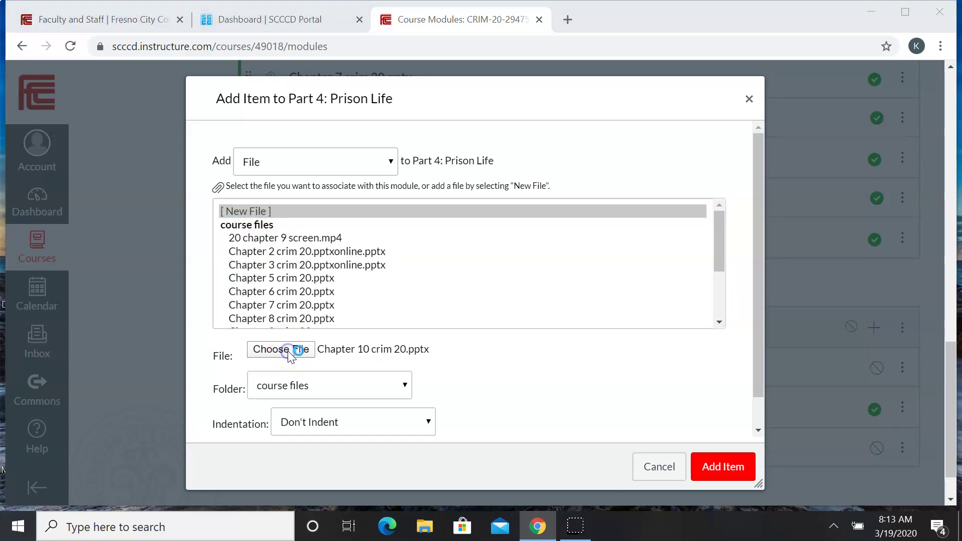
- Search USB DISK (D:) for "11 crim 20" to locate the Chapter 11 presentation
left_click(79, 276)
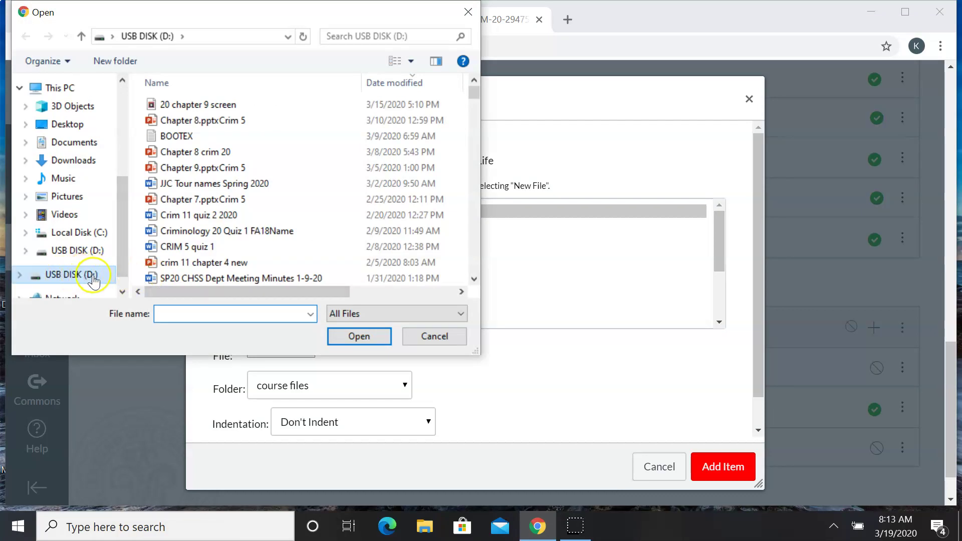
left_click(350, 36)
type("11")
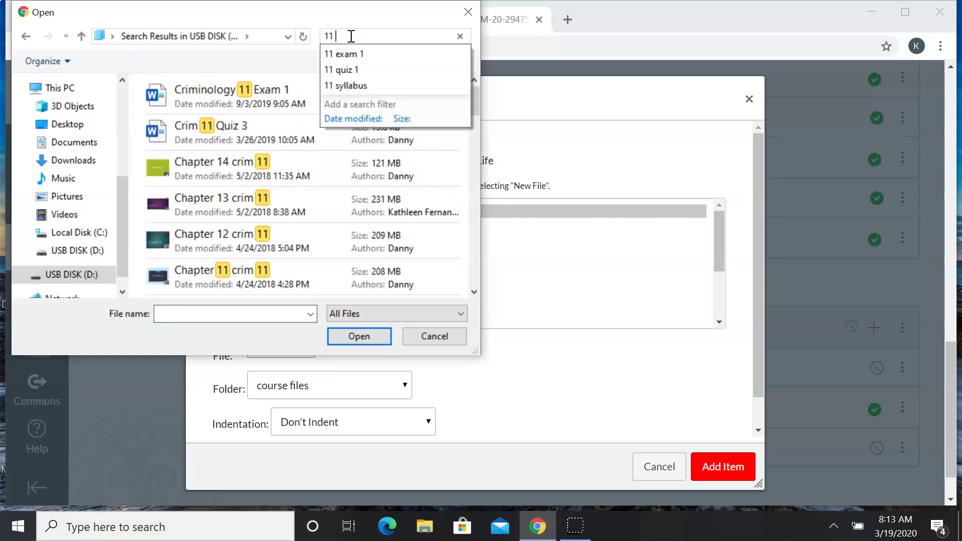
type(" chapater ")
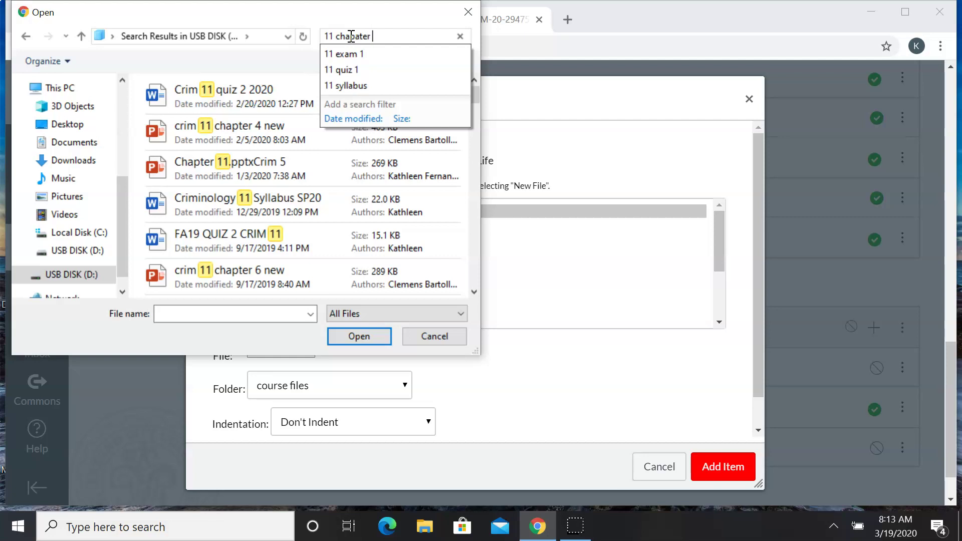
type("20")
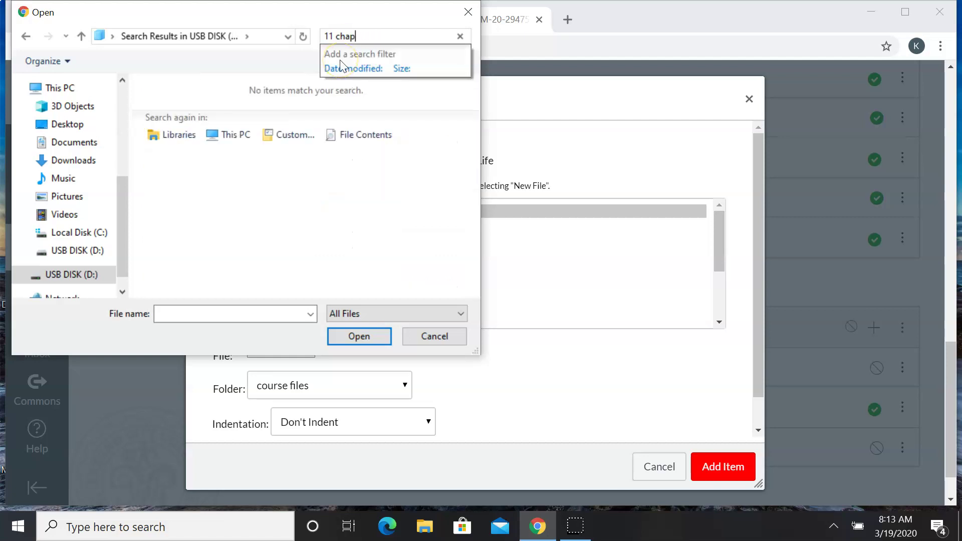
key("BackSpace")
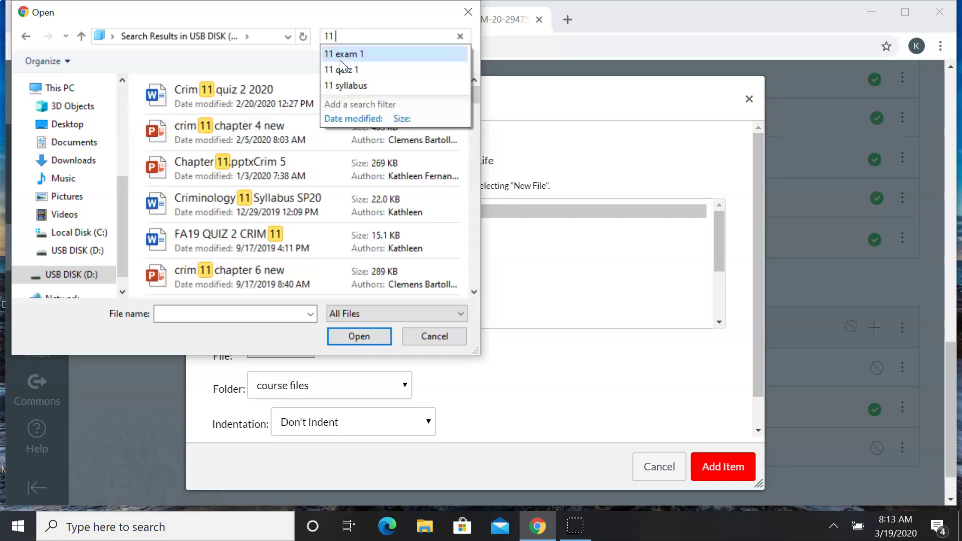
type("crim")
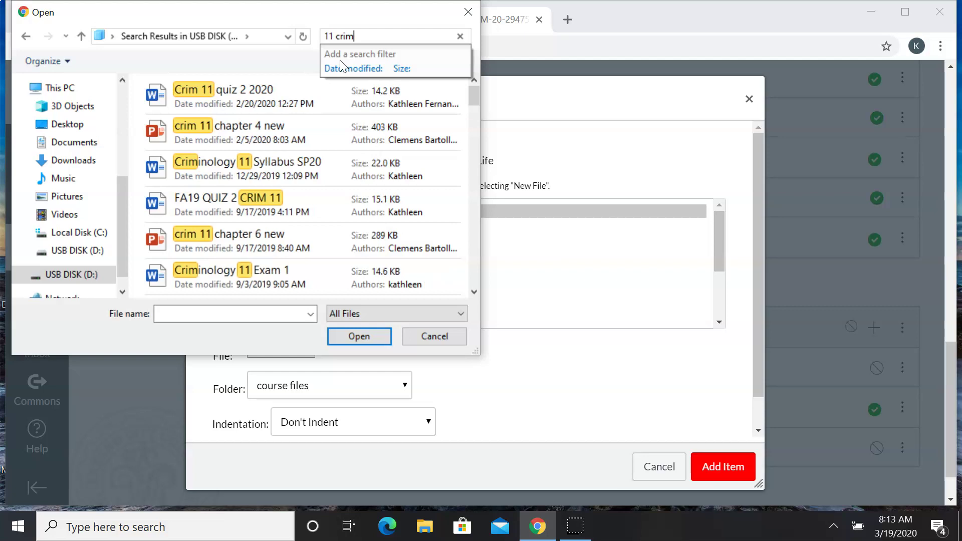
type(" 20")
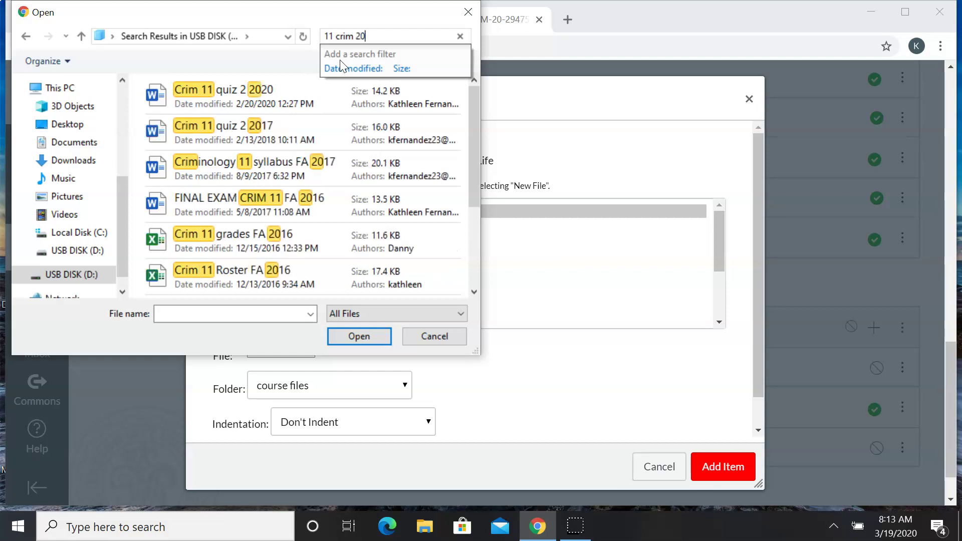
- Choose the "Crim 20 chapter 11" presentation and add it to the Part 4: Prison Life module without indentation
left_click(474, 292)
left_click(200, 282)
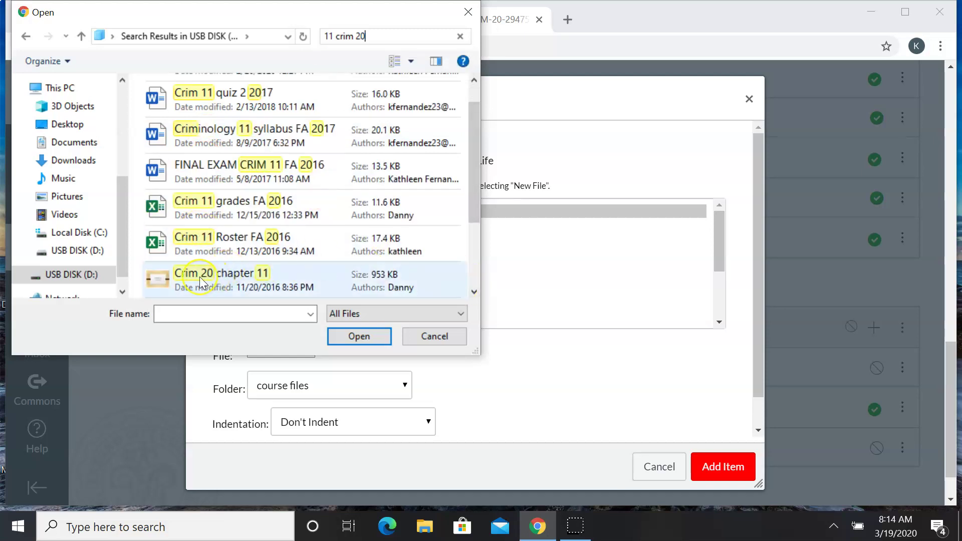
left_click(200, 279)
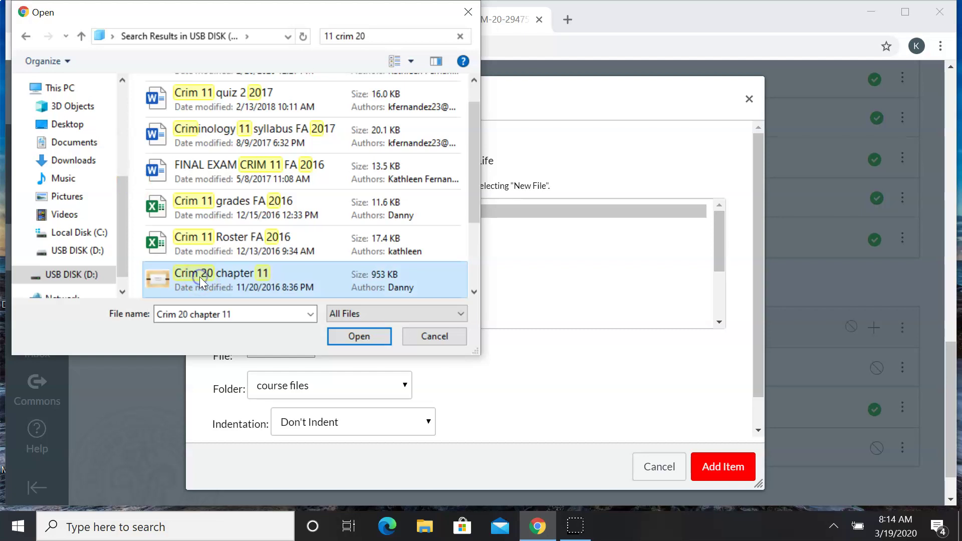
left_click(359, 336)
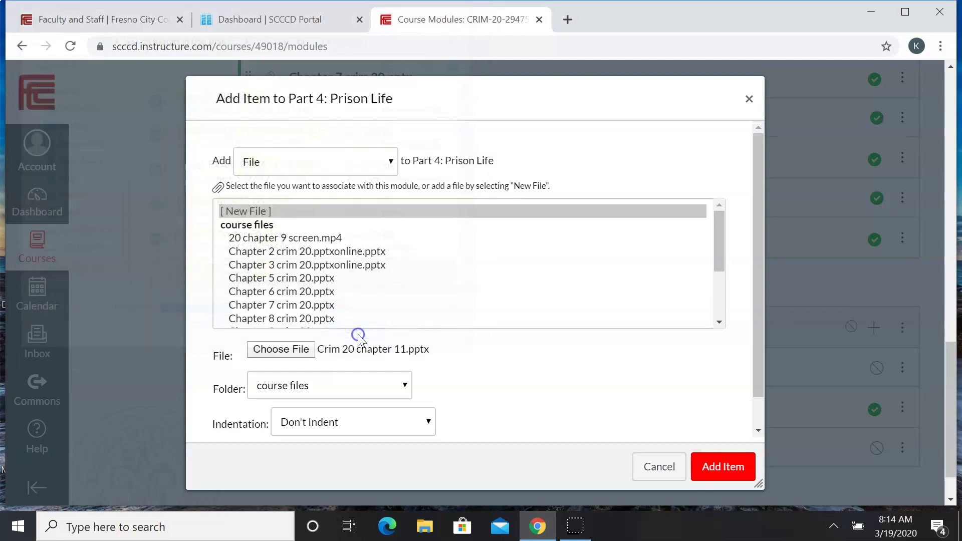
left_click(716, 473)
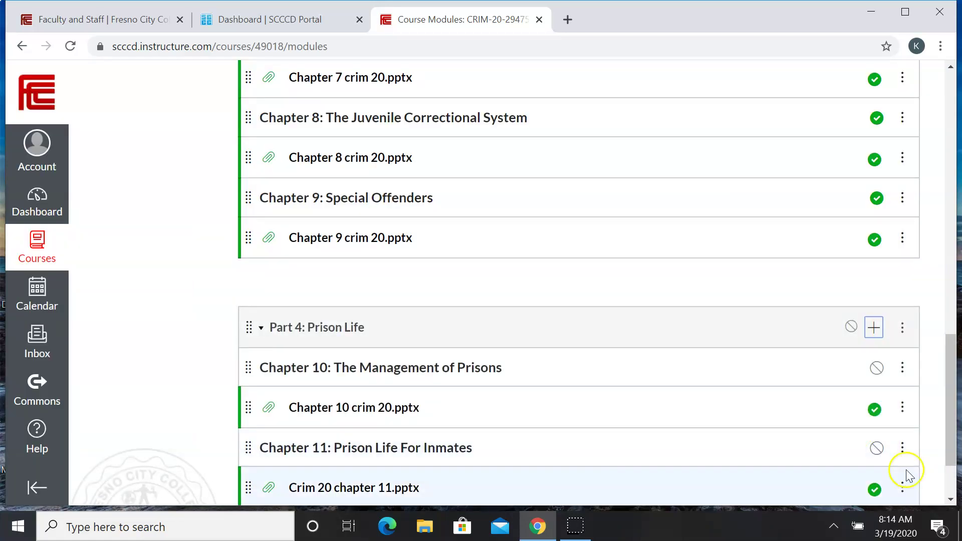
- Publish the Part 4: Prison Life module with its chapter headers, and return to the beginning of the module list
left_click(950, 499)
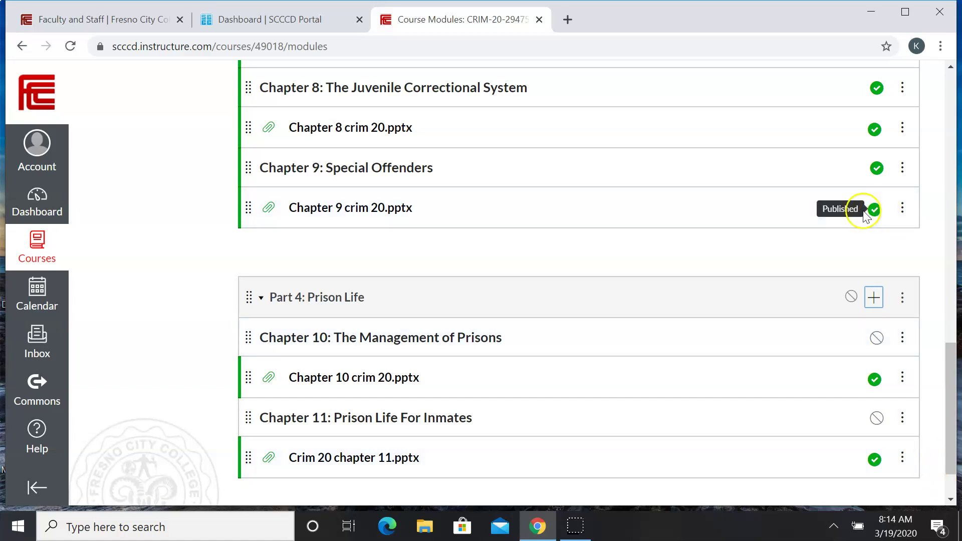
left_click(880, 220)
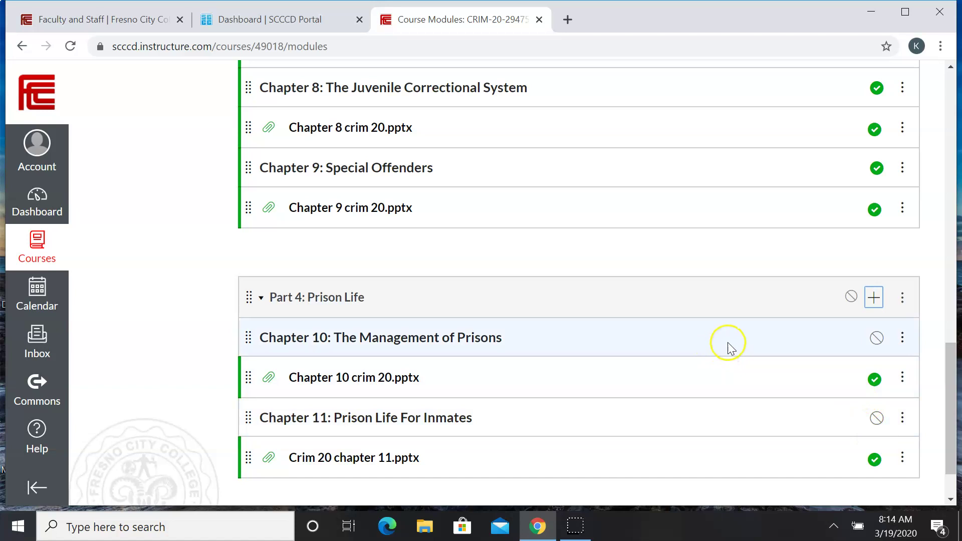
left_click(852, 299)
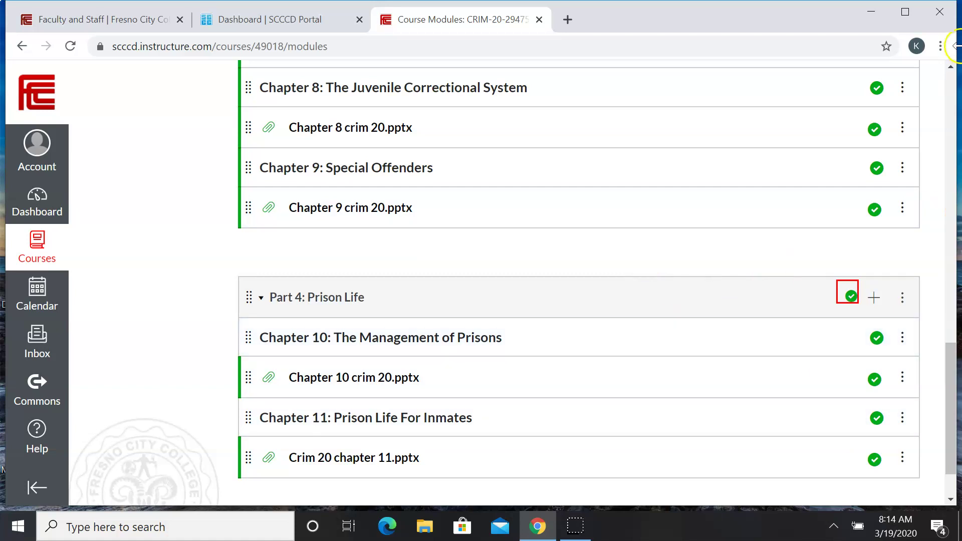
left_click_drag(950, 65, 950, 65)
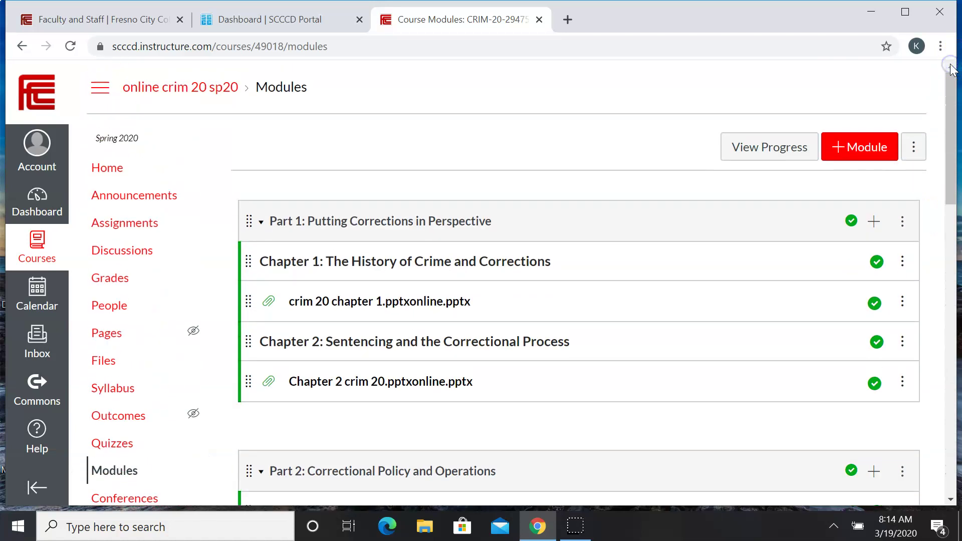